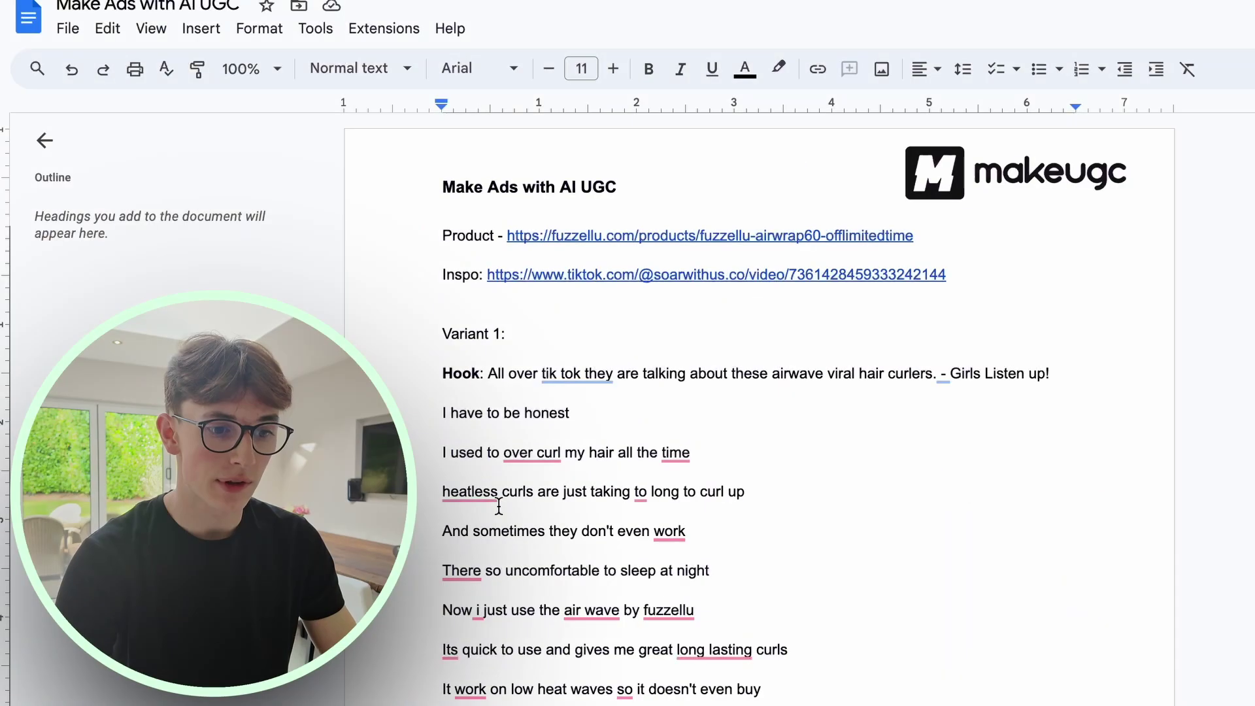
Step: Examine the hook and the following lines of the Variant 1 script
scroll(517, 475, down, 3)
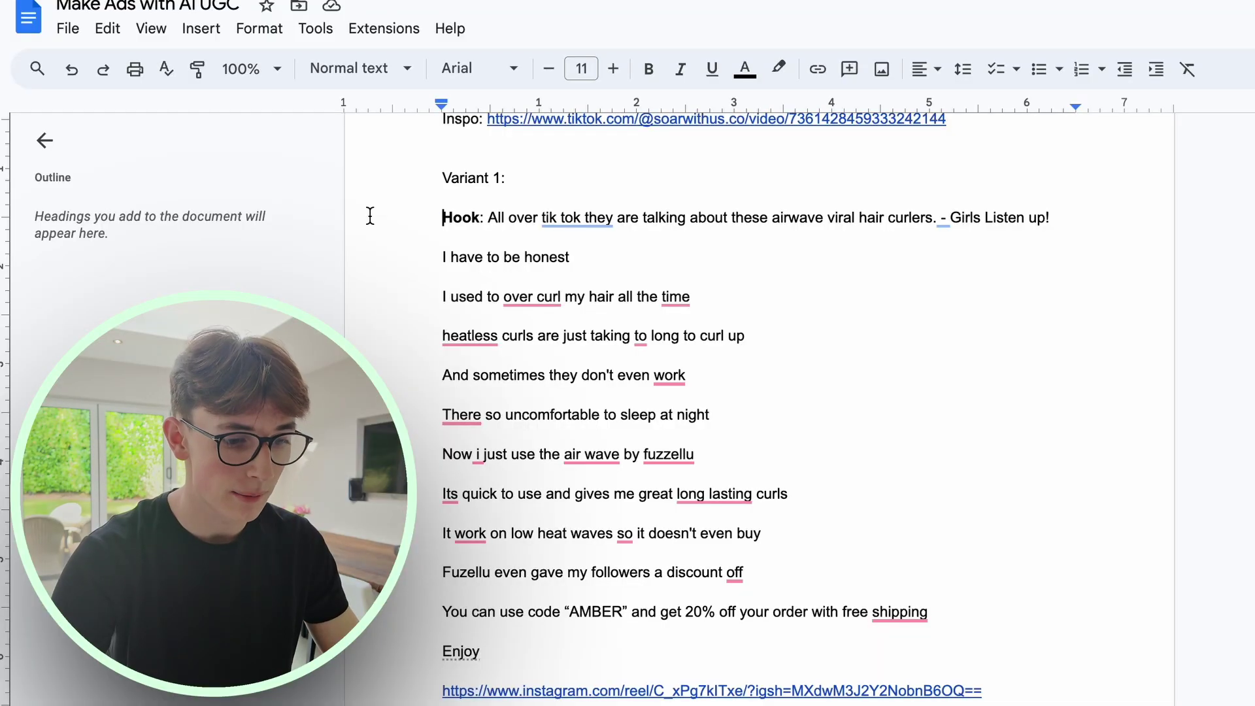
drag(370, 216, 576, 258)
click(754, 327)
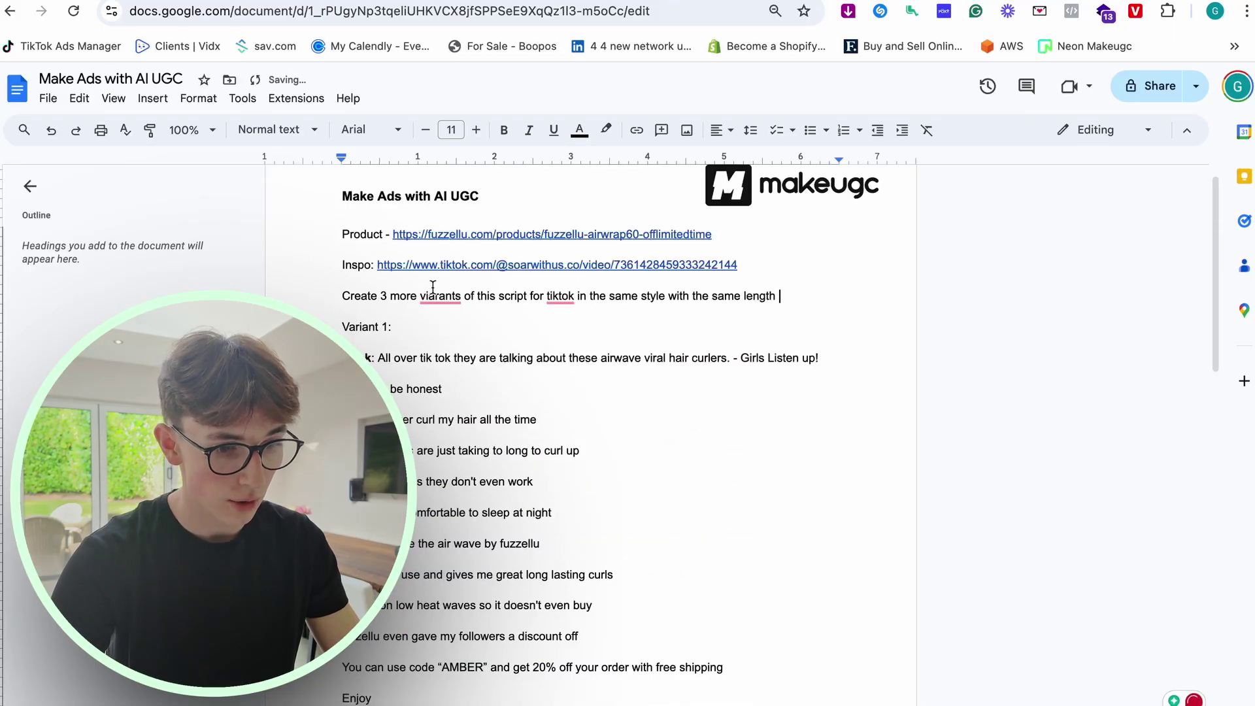
Step: Correct the spelling of "variants" and "Tiktok" in the prompt line above Variant 1
click(431, 293)
click(619, 342)
click(560, 295)
click(566, 317)
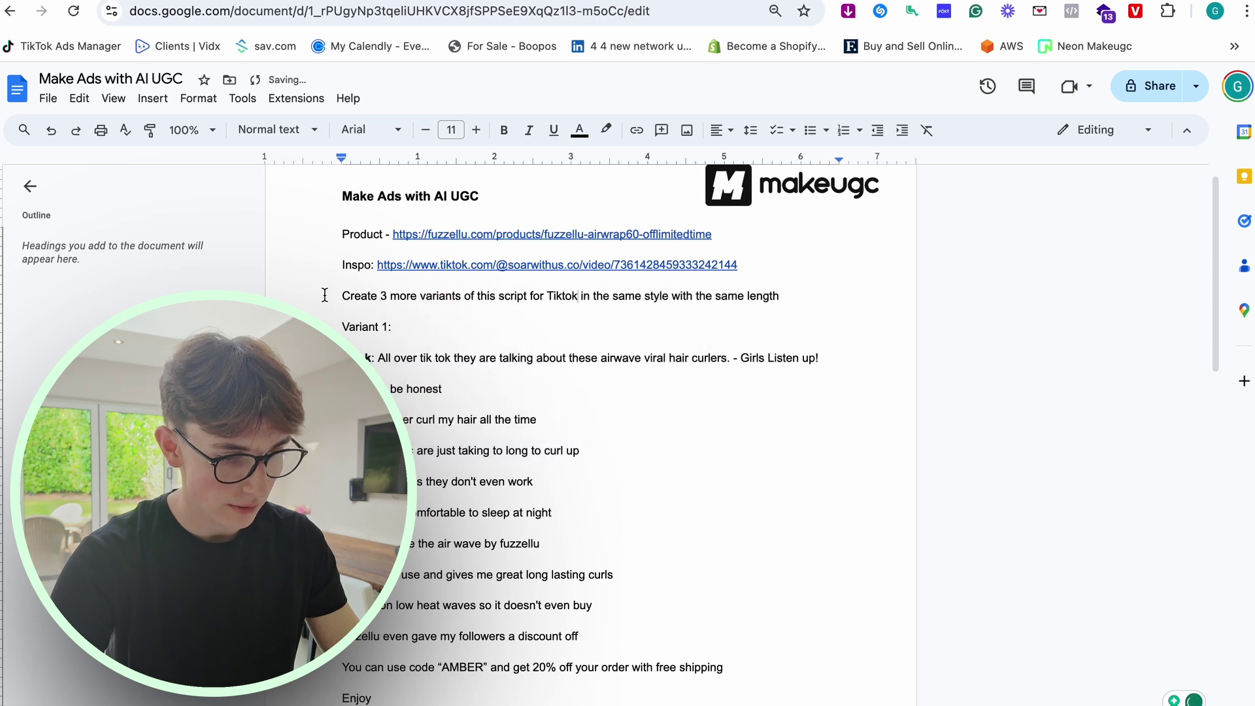
Step: Switch to ChatGPT, submit the prompt line with the full Variant 1 script, and read through the generated variants
drag(339, 302, 376, 701)
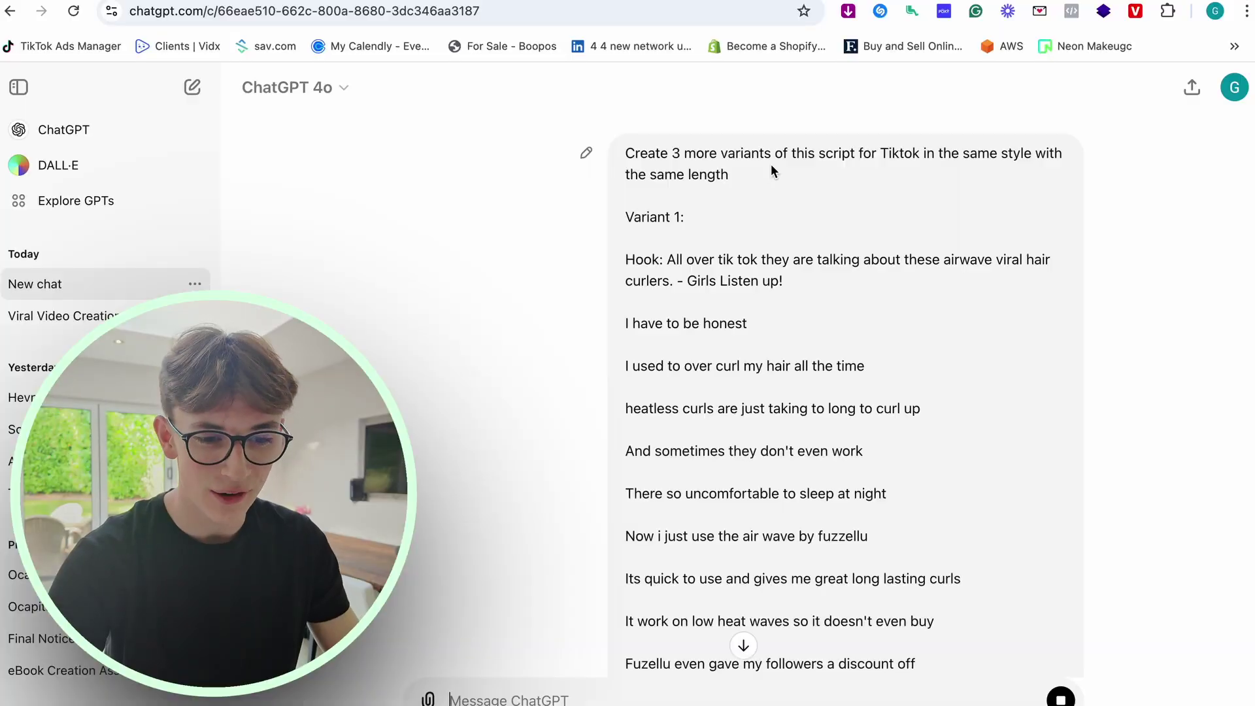
scroll(771, 163, down, 6)
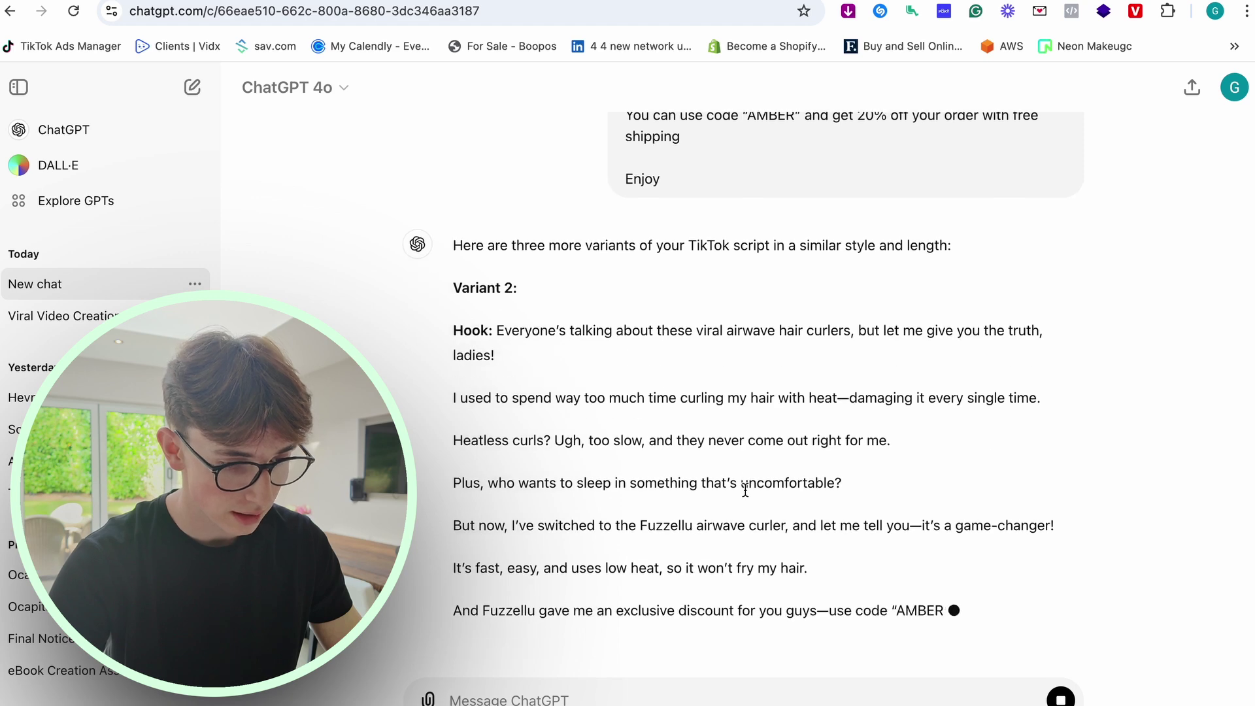
scroll(745, 491, up, 1)
scroll(496, 424, down, 3)
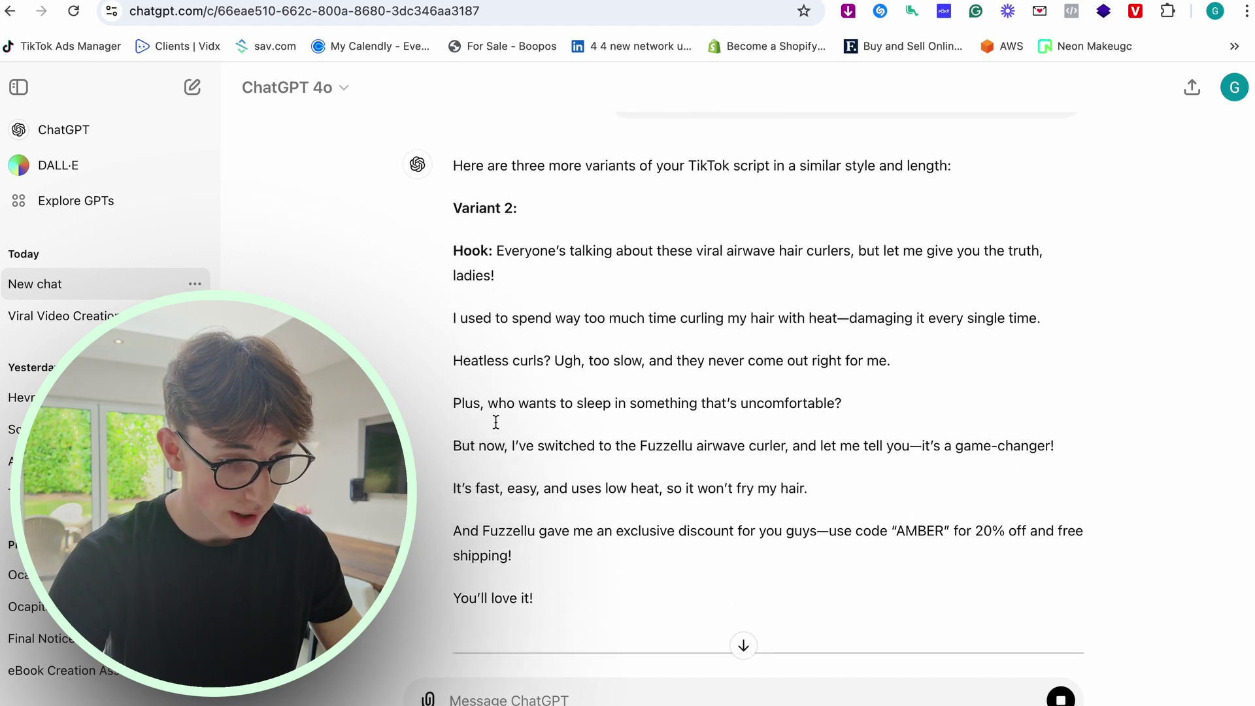
scroll(496, 427, up, 3)
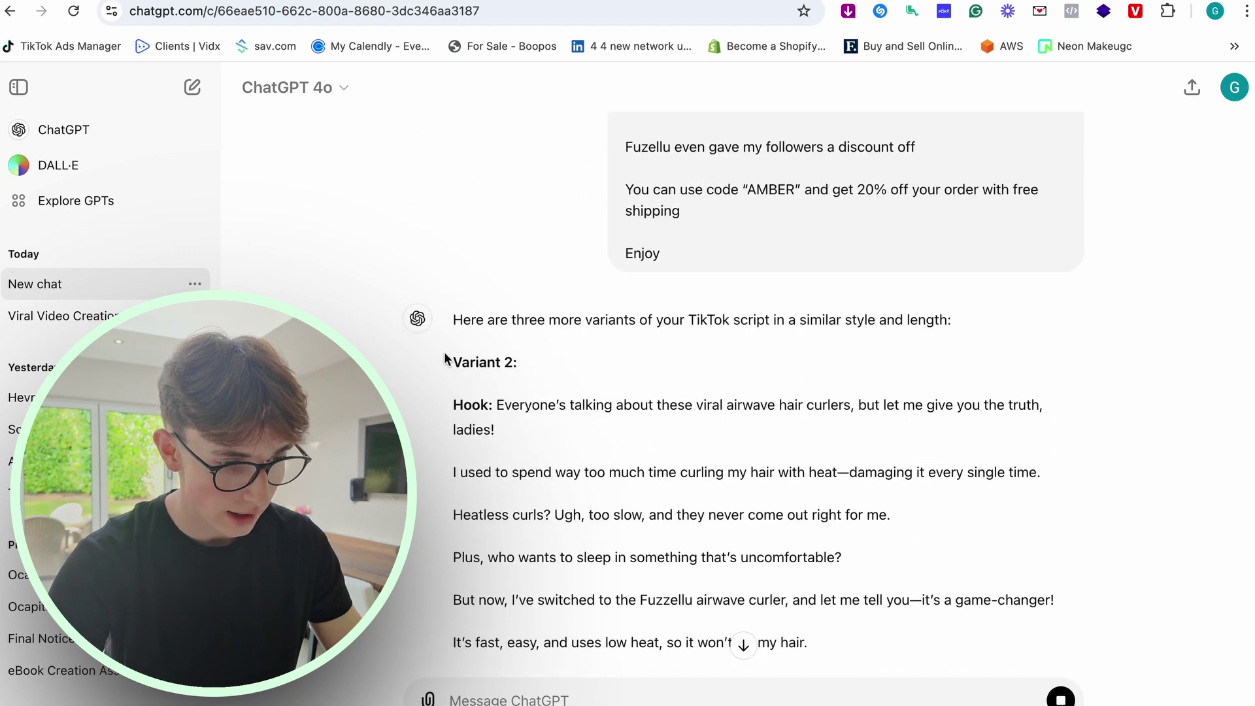
Step: Copy the generated variants, starting at Variant 2, into the Google Docs script document below Variant 1
drag(453, 364, 917, 665)
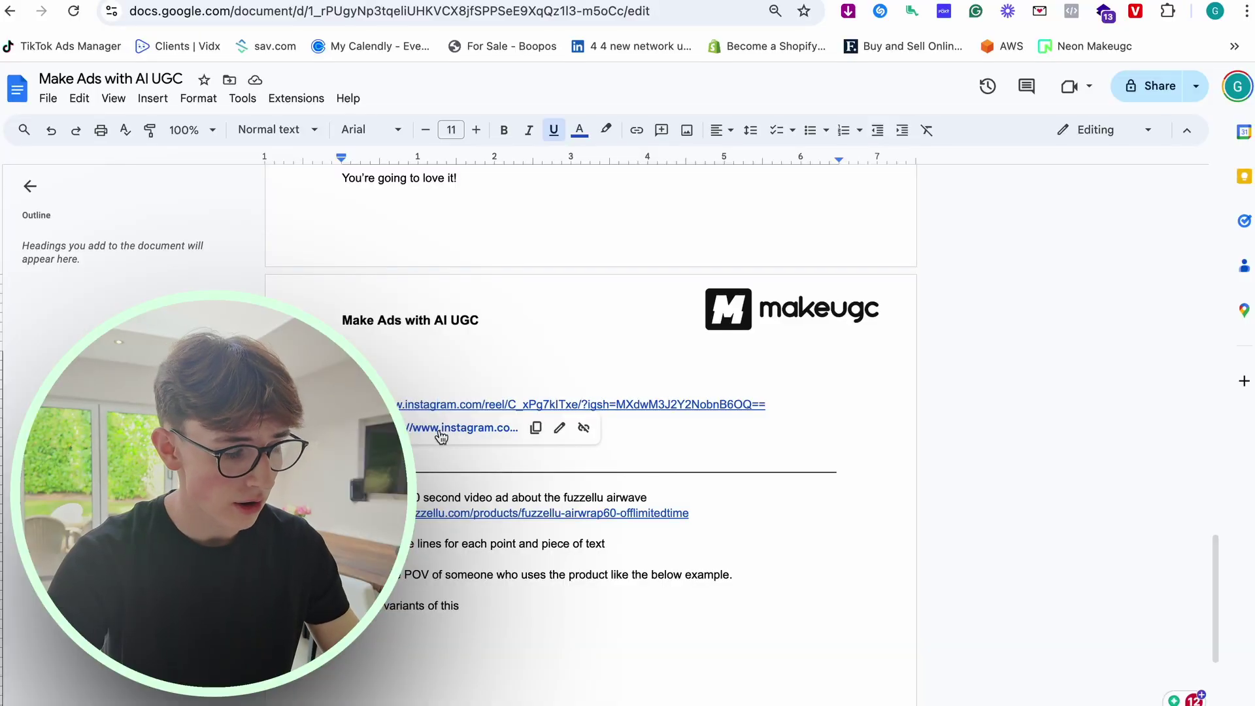
click(441, 432)
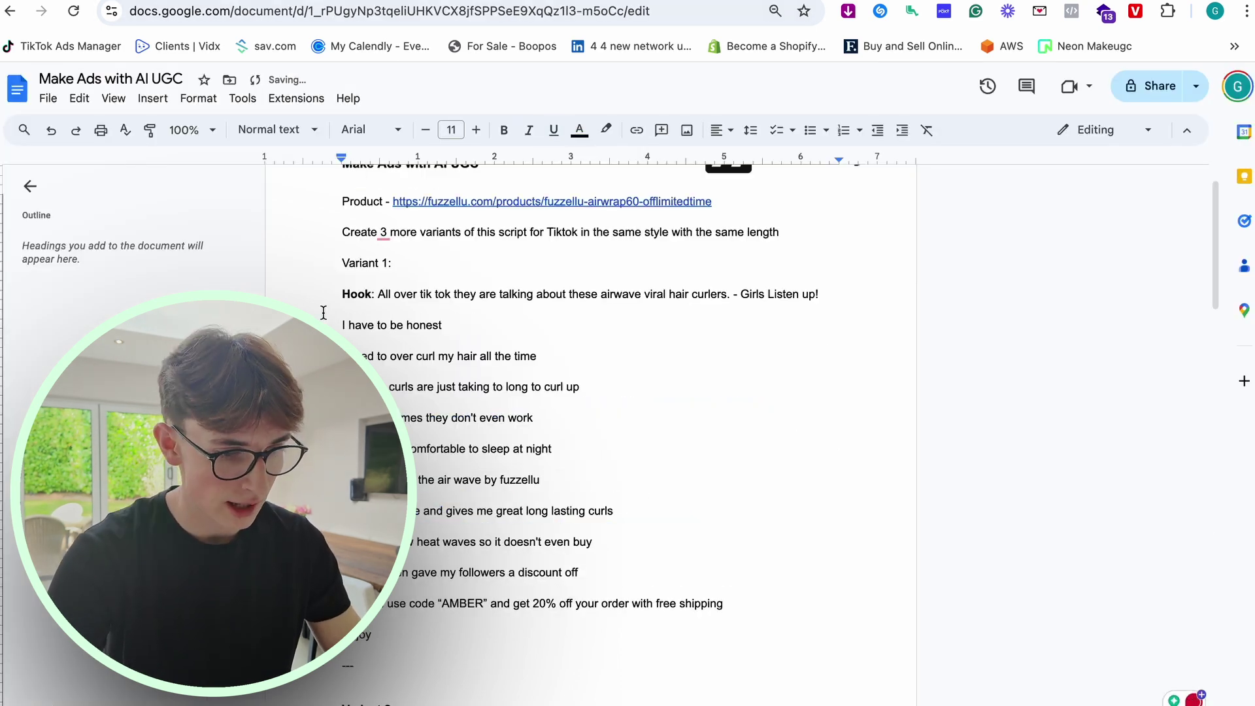
Step: Copy the Variant 1 script text from the document, starting at "All over tik tok"
key(Return)
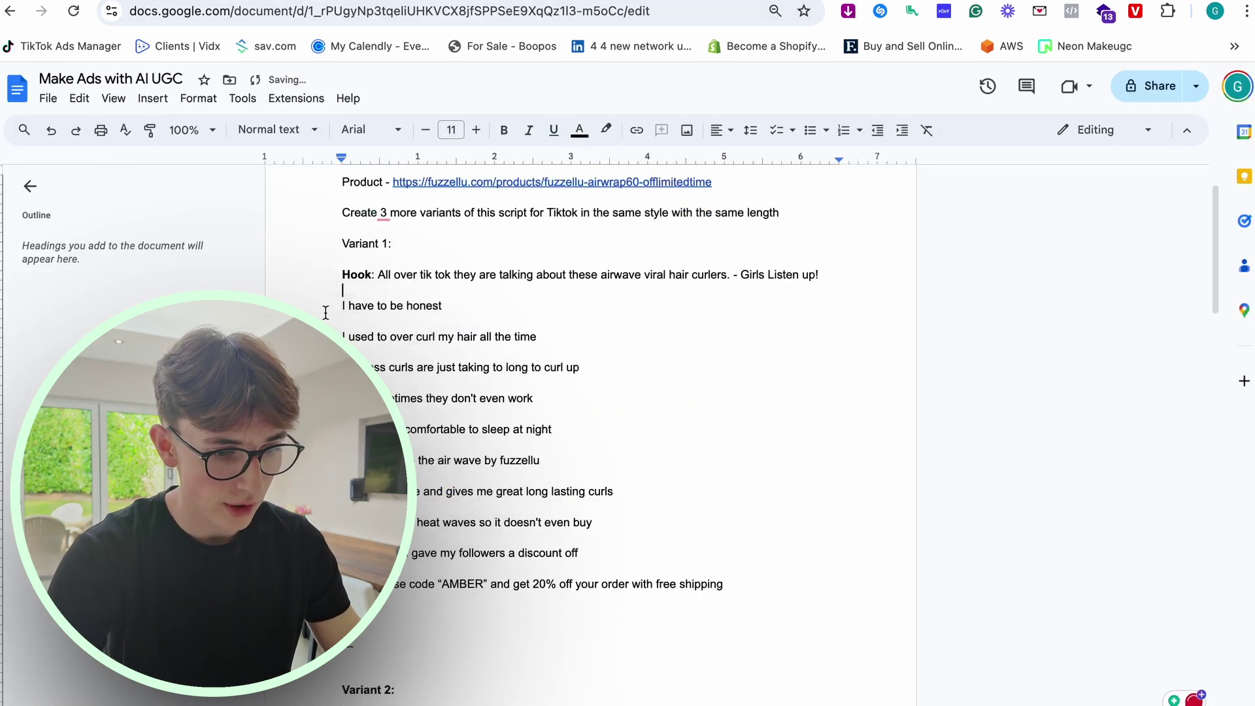
shift+click(682, 572)
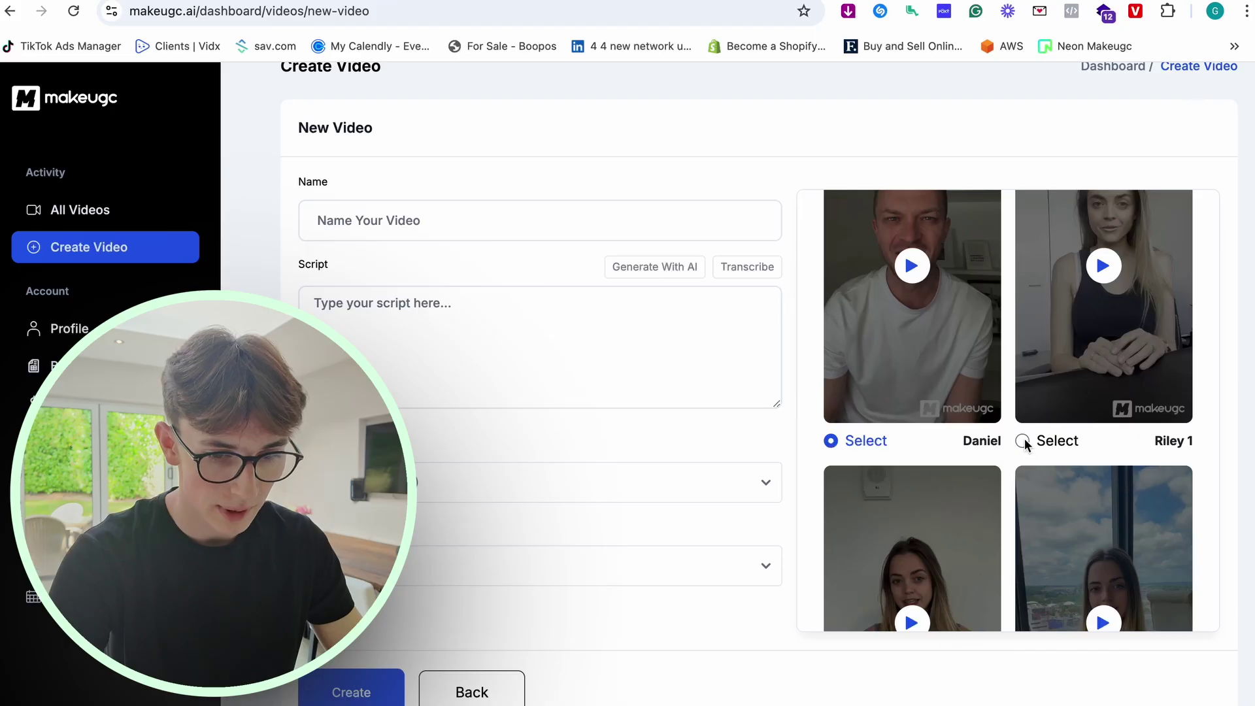
Step: Switch to MakeUGC and choose Riley 3 as the actor for the new video
scroll(1069, 343, down, 4)
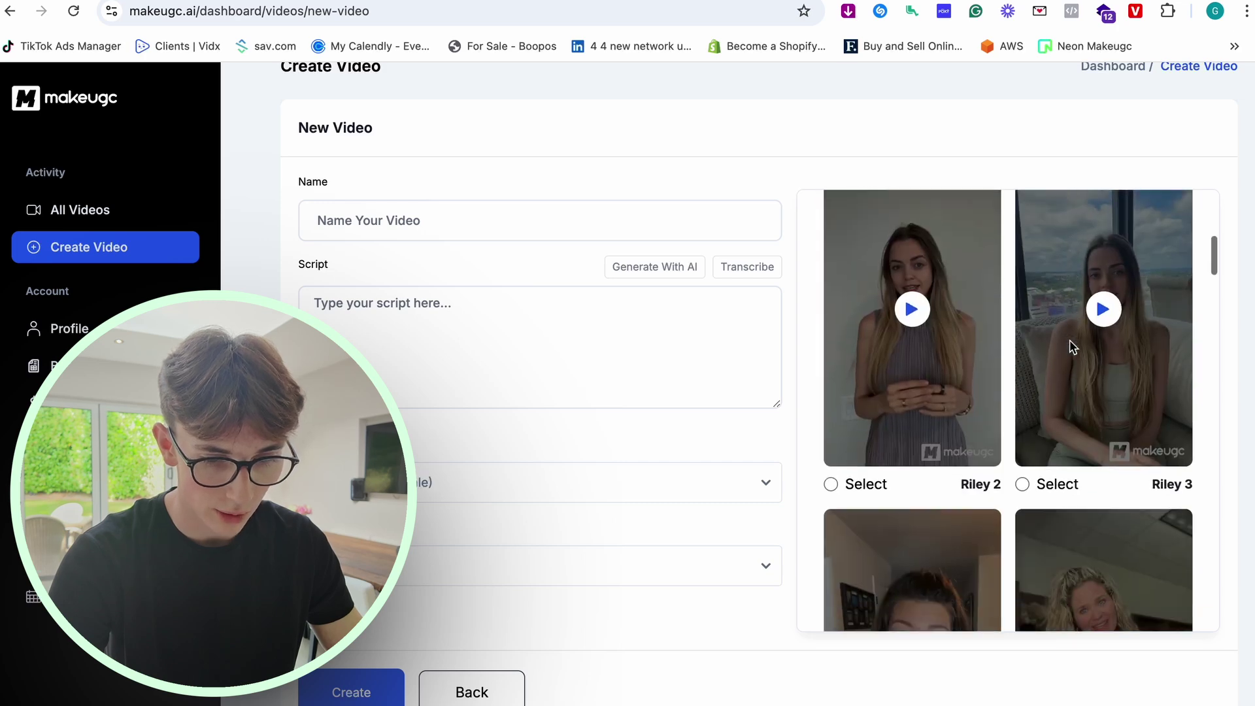
scroll(1072, 346, down, 2)
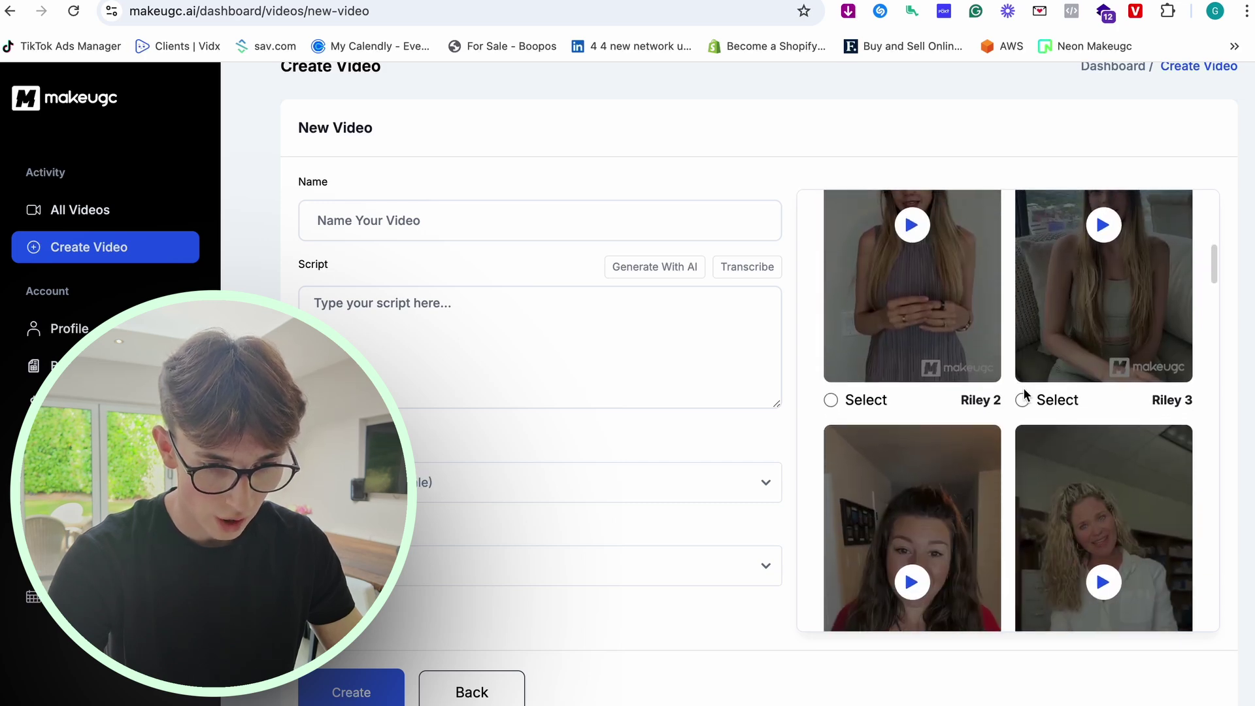
click(1023, 393)
scroll(1104, 261, up, 2)
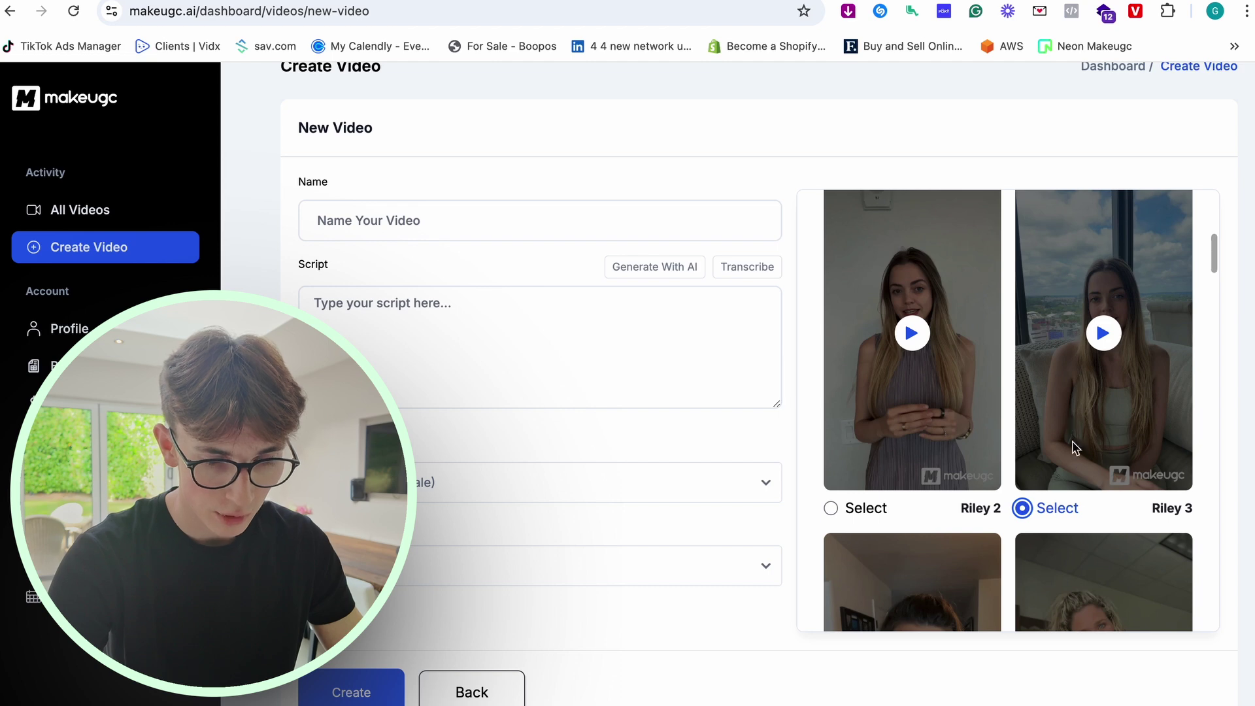
scroll(1072, 438, down, 1)
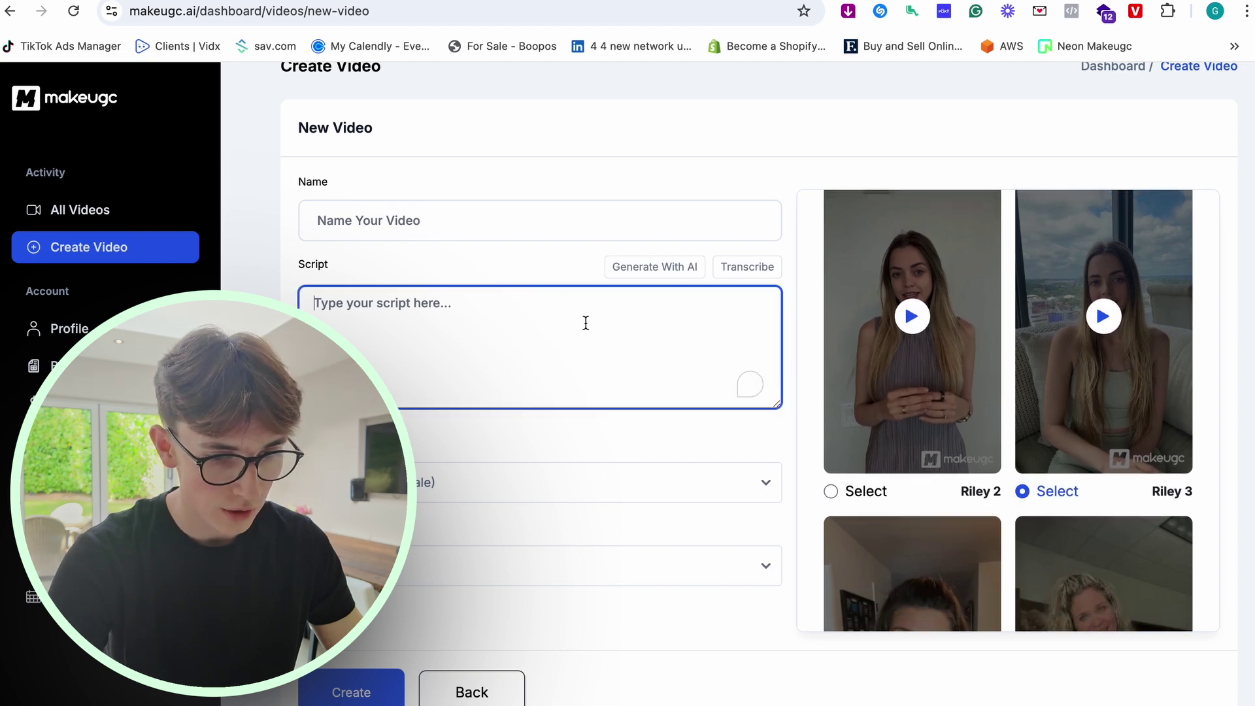
Step: Enter the copied Variant 1 text as the video's script and name the video Fuzzellu (1)
scroll(893, 285, up, 3)
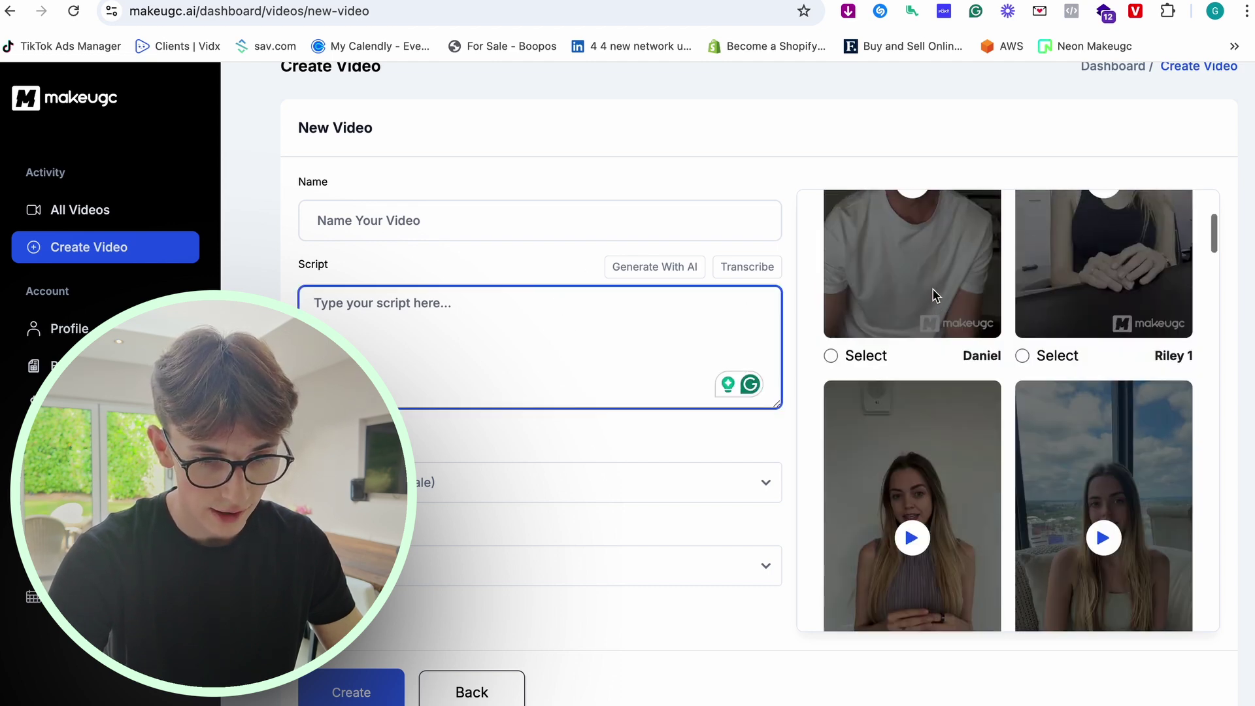
scroll(948, 353, down, 4)
scroll(950, 357, up, 1)
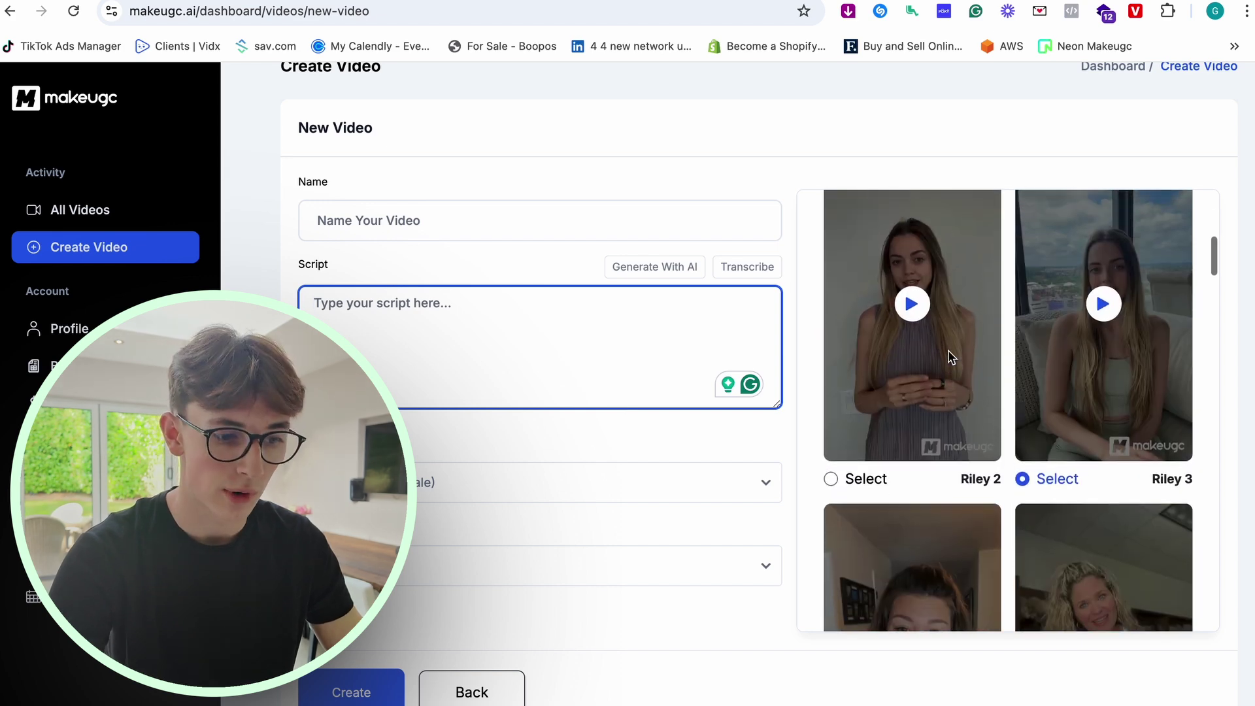
key(ctrl+v)
scroll(508, 345, up, 5)
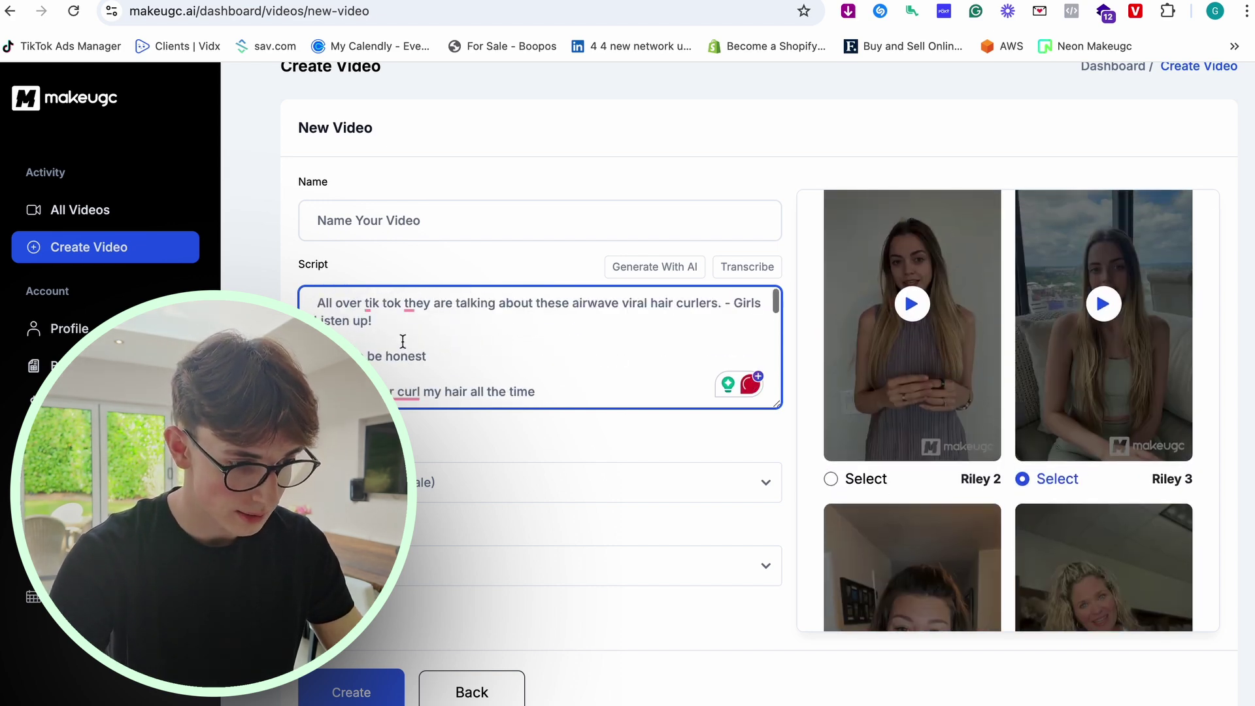
scroll(459, 368, down, 5)
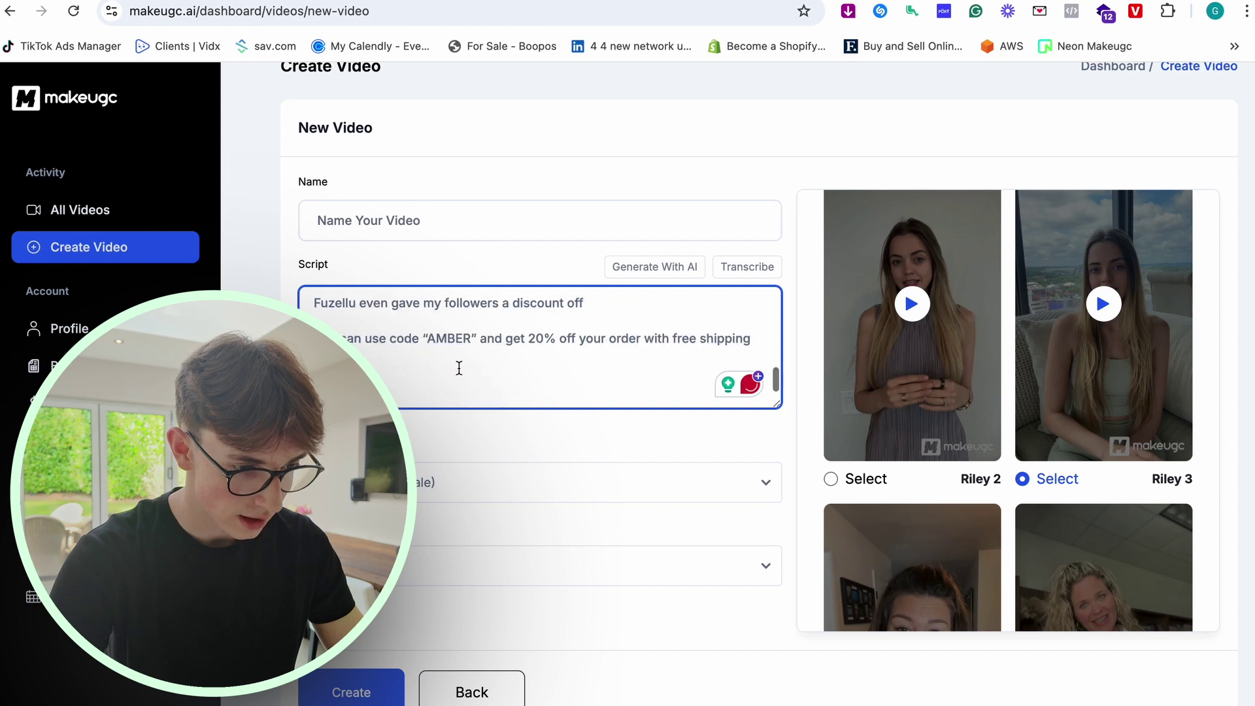
click(509, 220)
text(F)
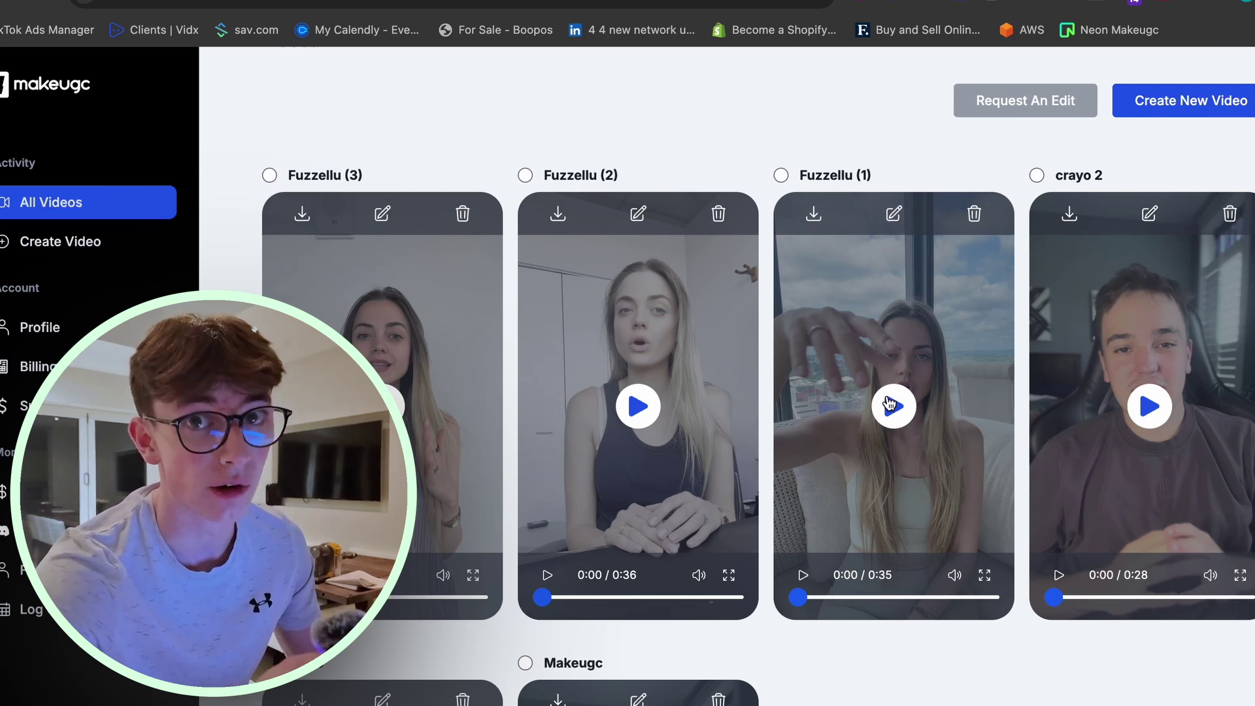
Step: Play the generated Fuzzellu (1) video to review it, and pause playback
click(891, 406)
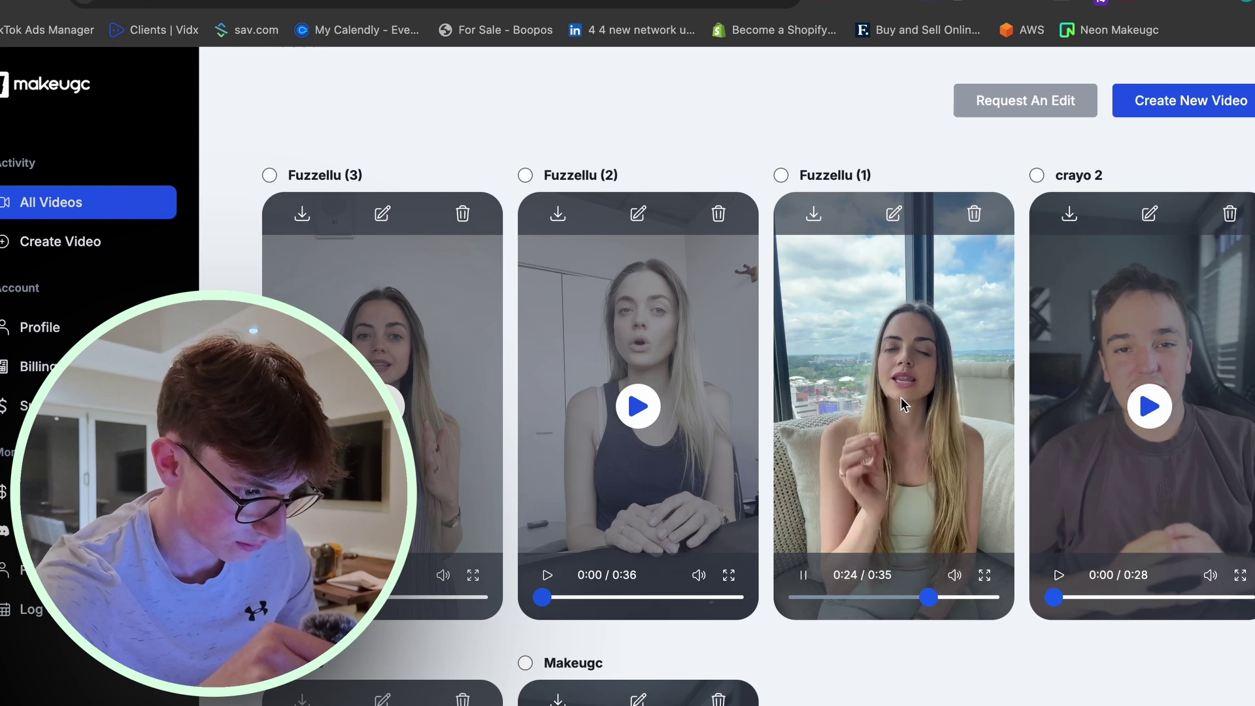
click(802, 577)
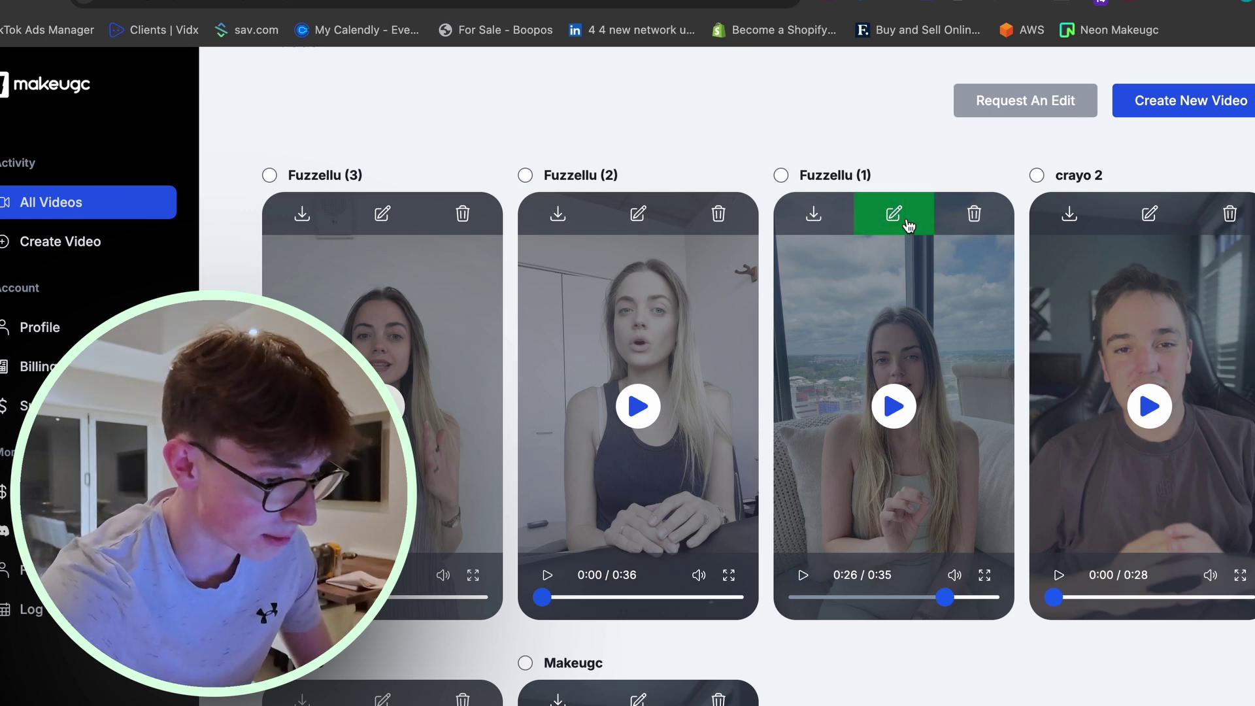
Step: Edit the Fuzzellu (1) script so the low-heat line reads "It works", and regenerate the video
click(894, 214)
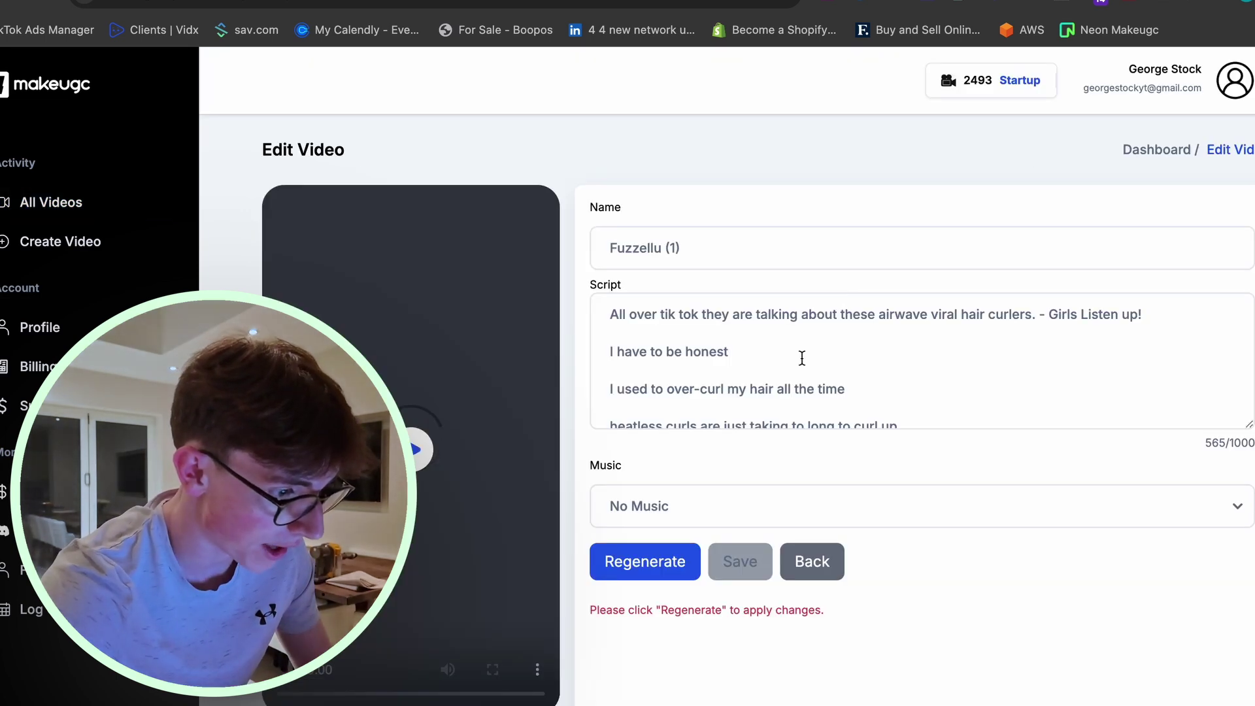
scroll(802, 357, down, 3)
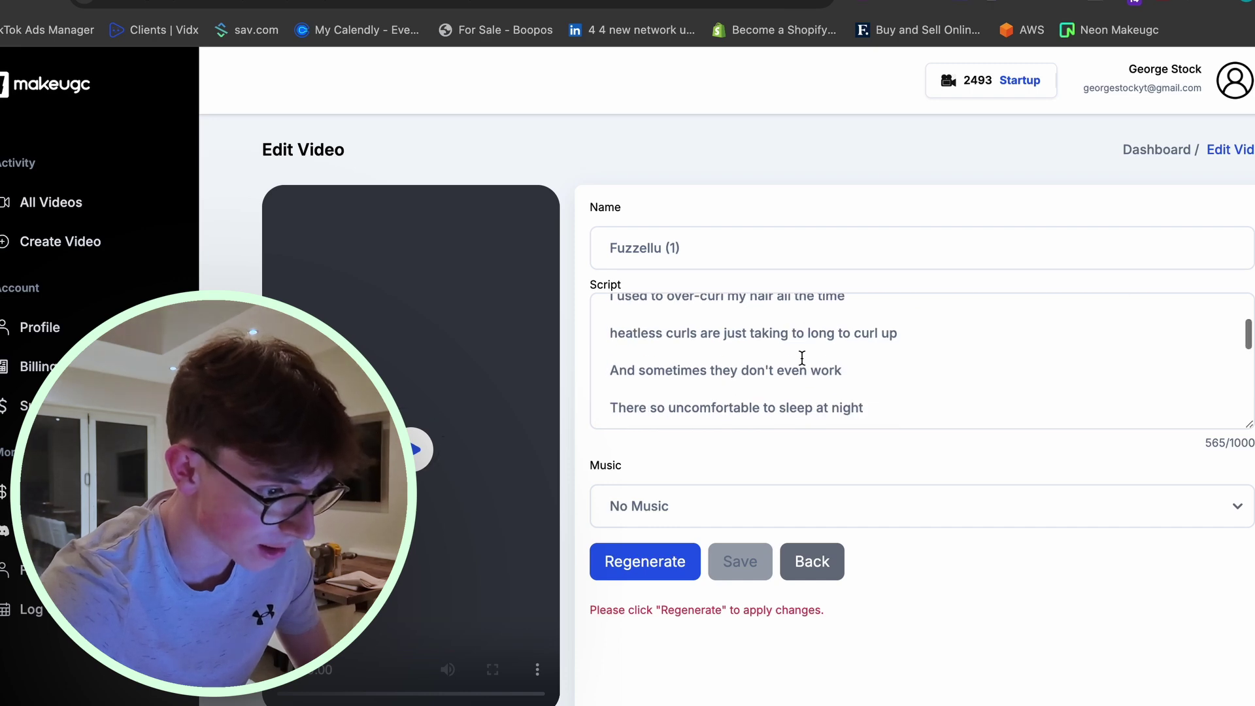
scroll(802, 358, down, 4)
scroll(802, 358, up, 1)
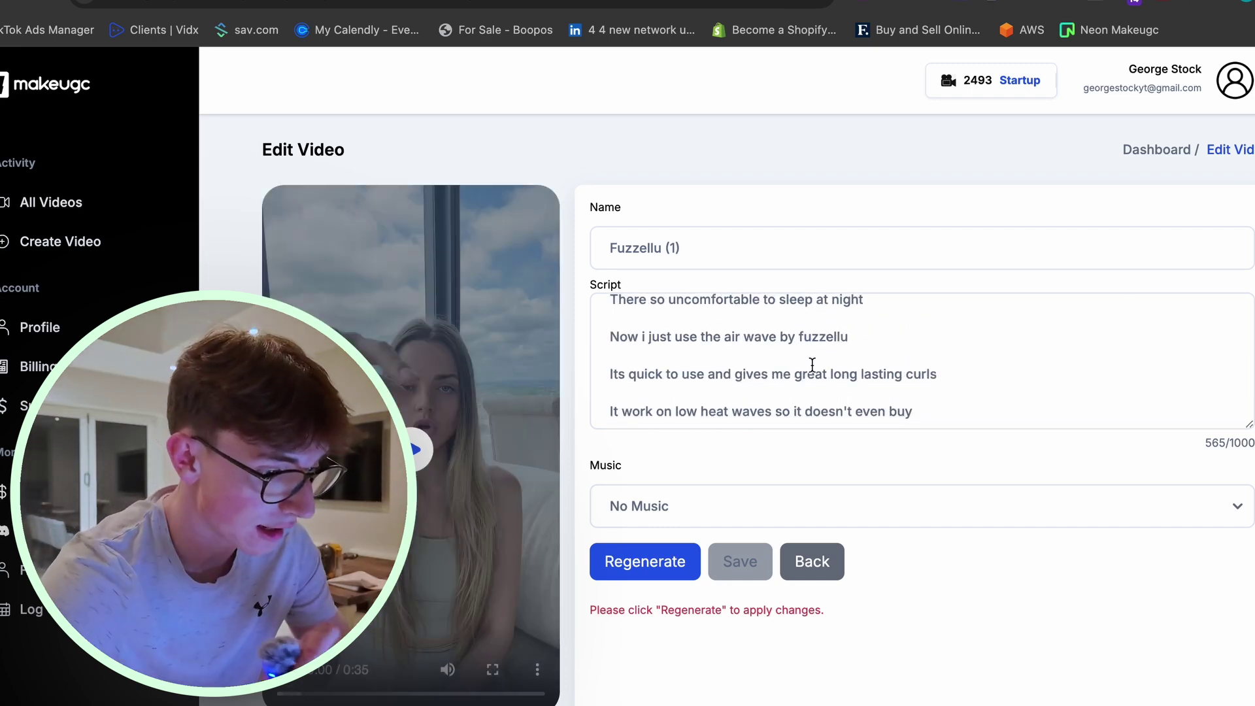
scroll(857, 371, up, 2)
scroll(856, 371, down, 4)
scroll(857, 371, up, 1)
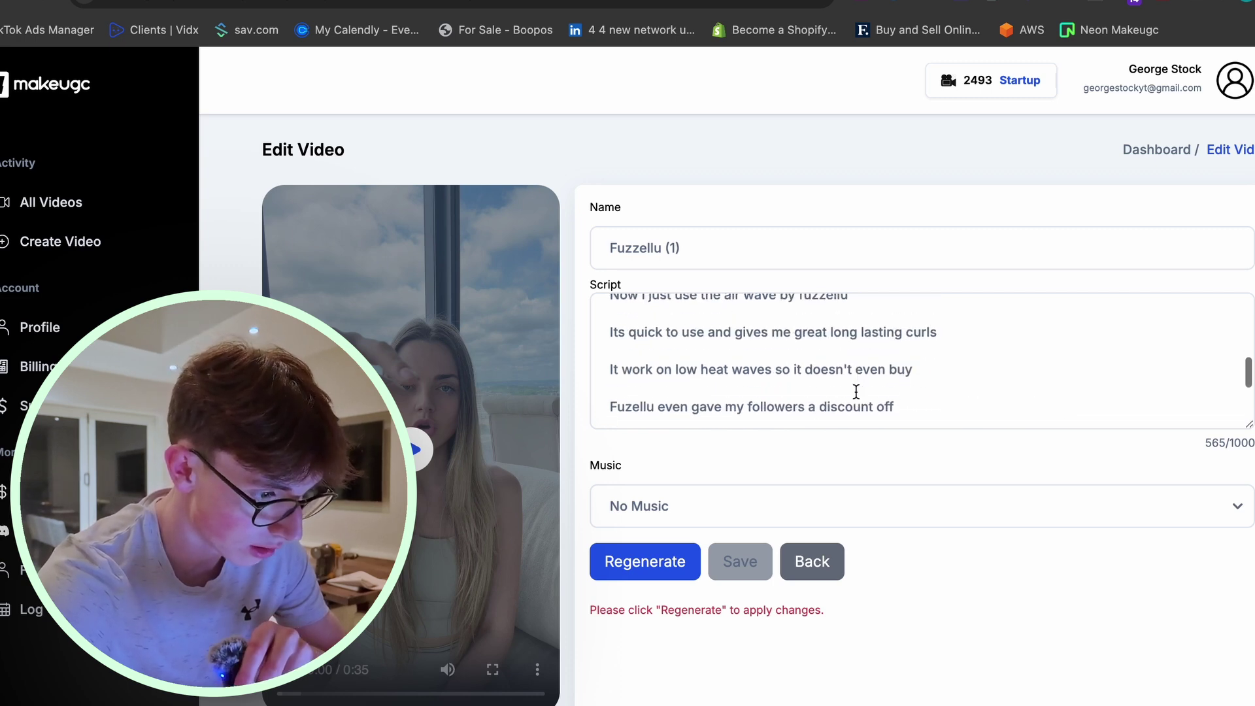
click(659, 370)
text(s)
click(637, 570)
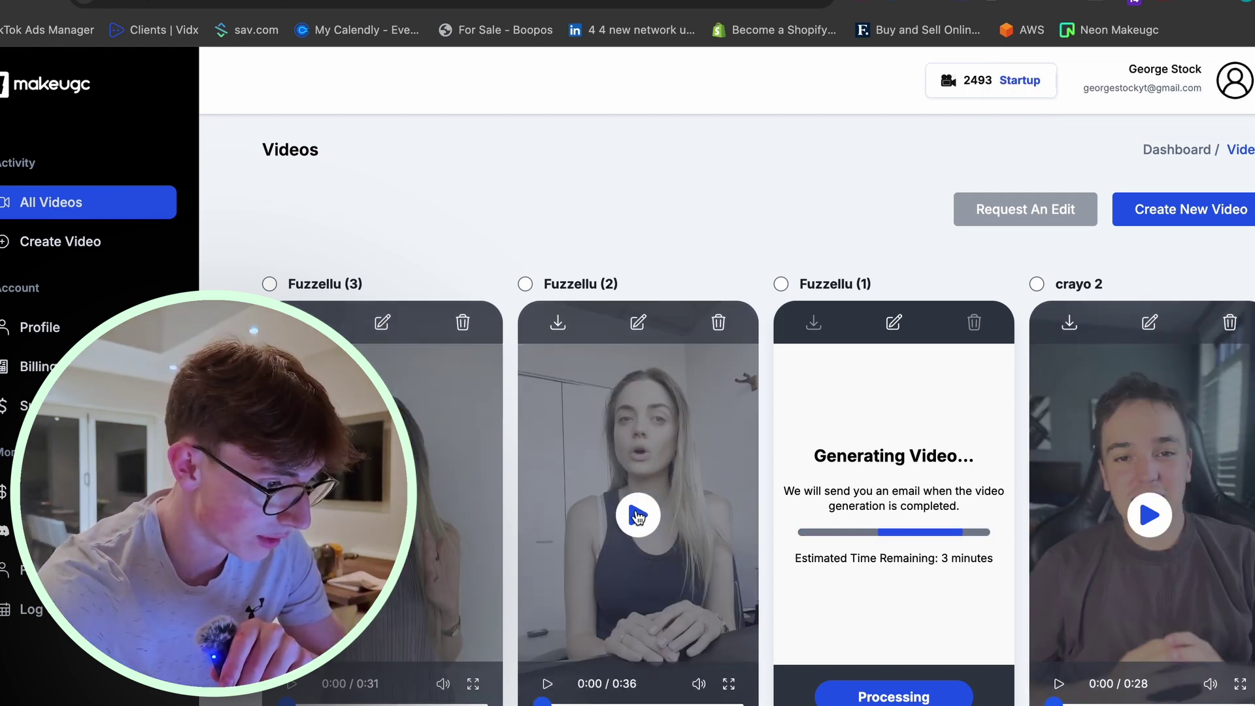
Step: Play the Fuzzellu (2) video, skipping ahead in it, and read through its script in the video editor
click(637, 516)
click(668, 703)
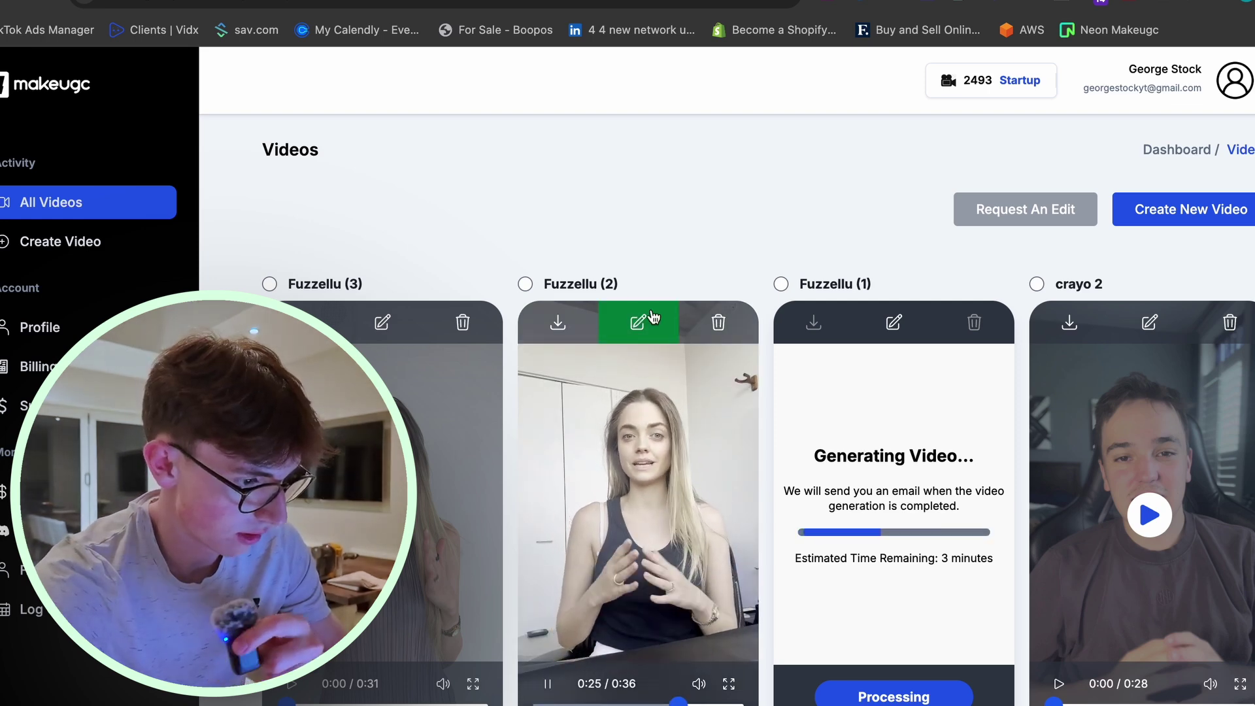
click(652, 316)
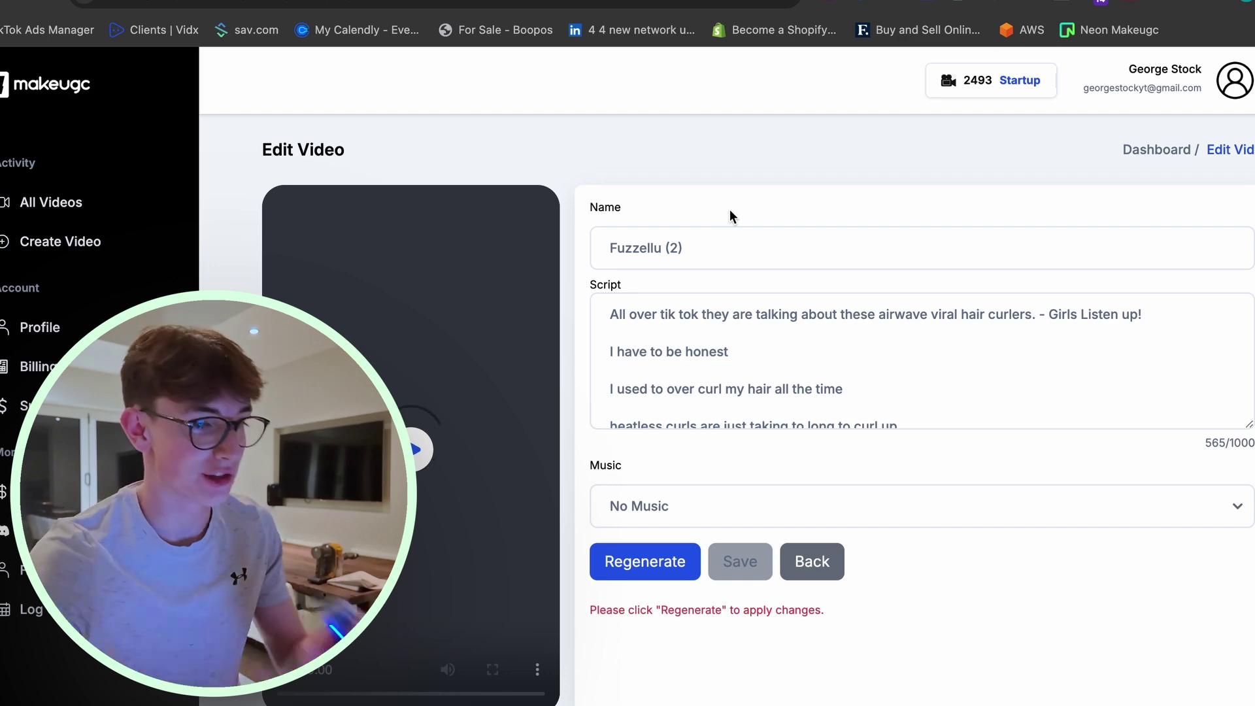
scroll(919, 295, down, 5)
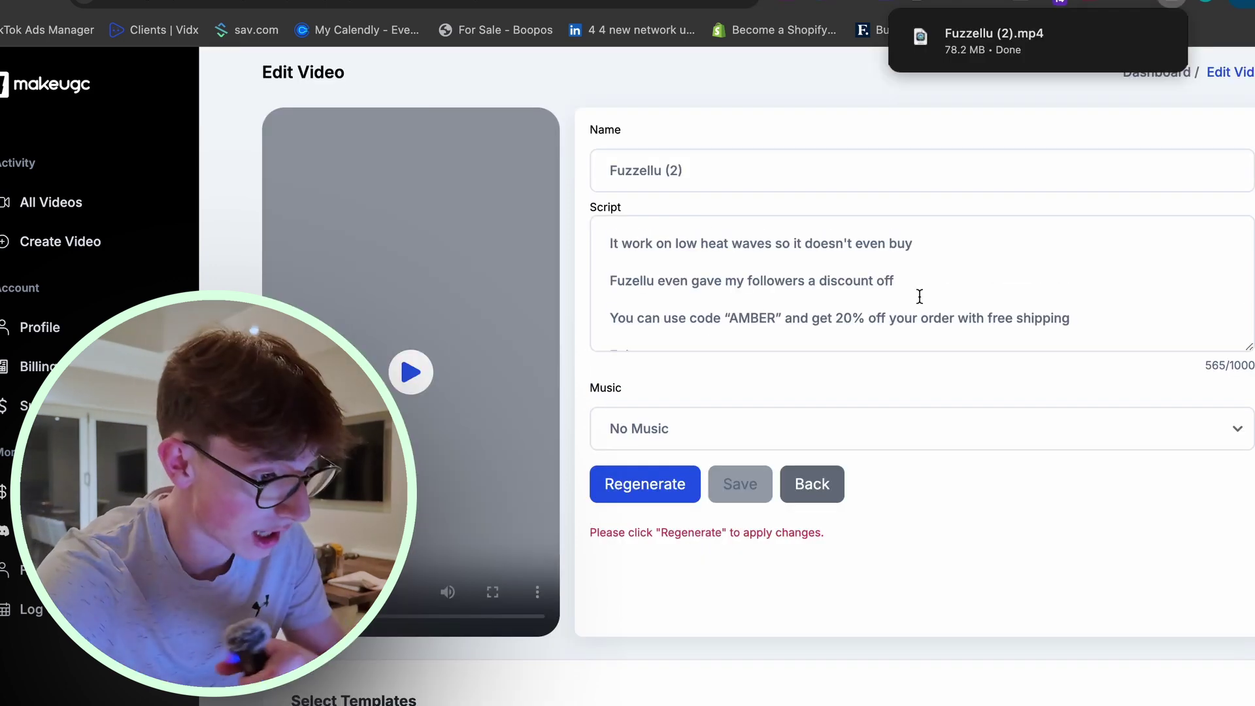
scroll(917, 300, down, 1)
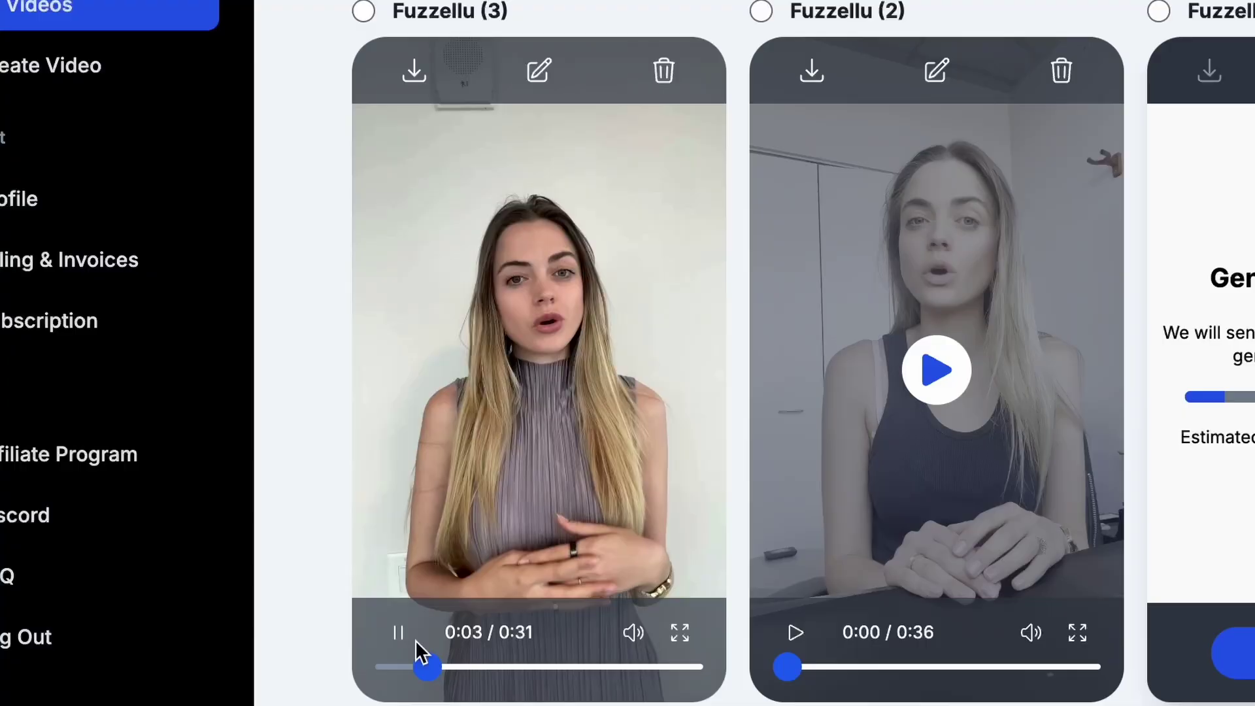
Step: Play and pause the Fuzzellu (3) video to review it
click(397, 633)
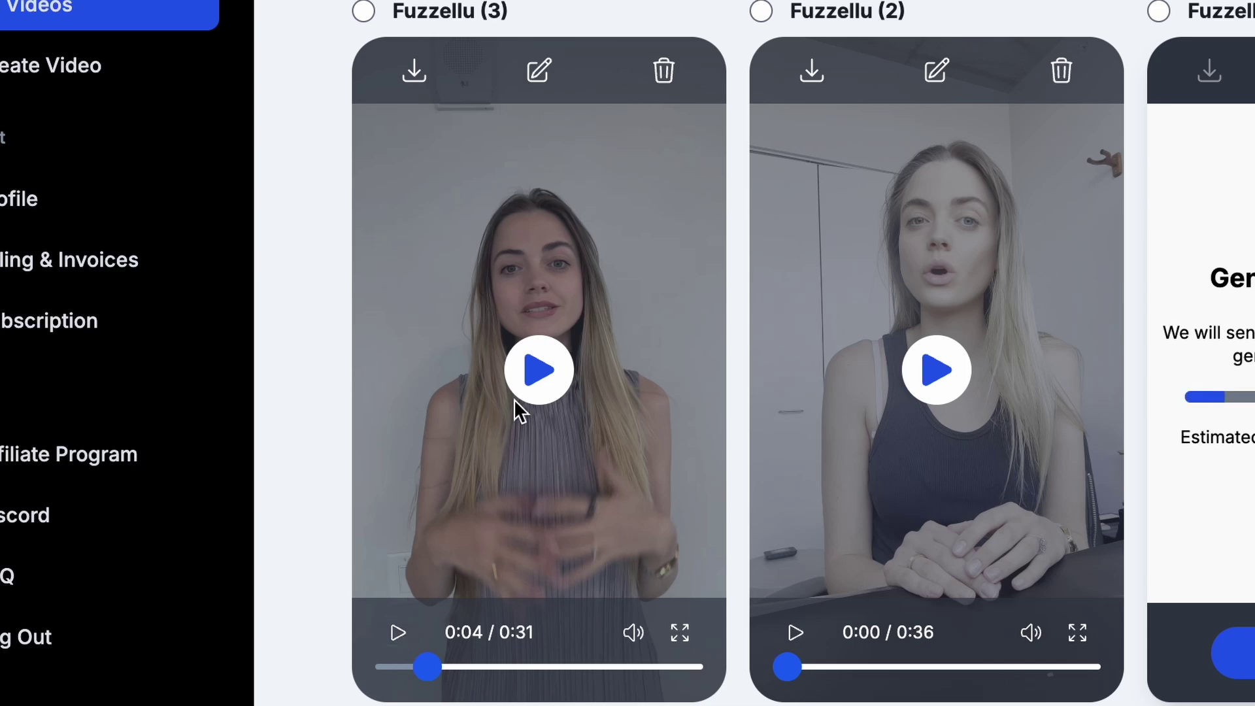
click(537, 370)
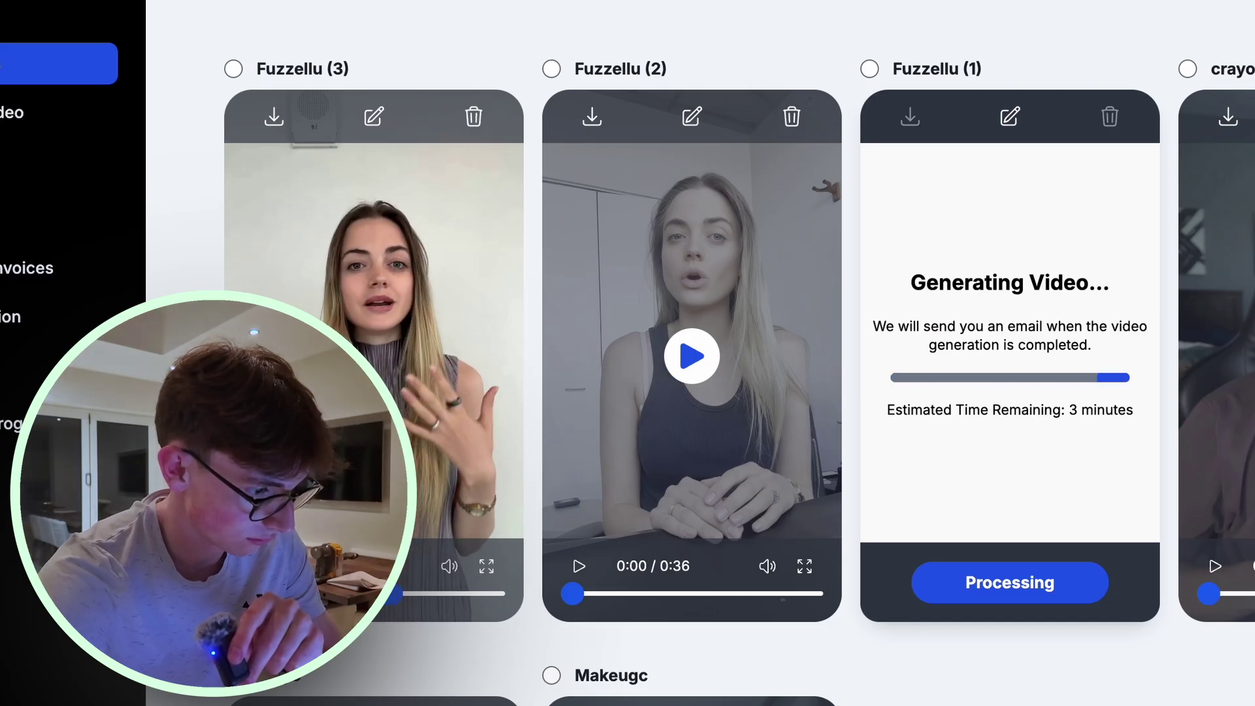
key(space)
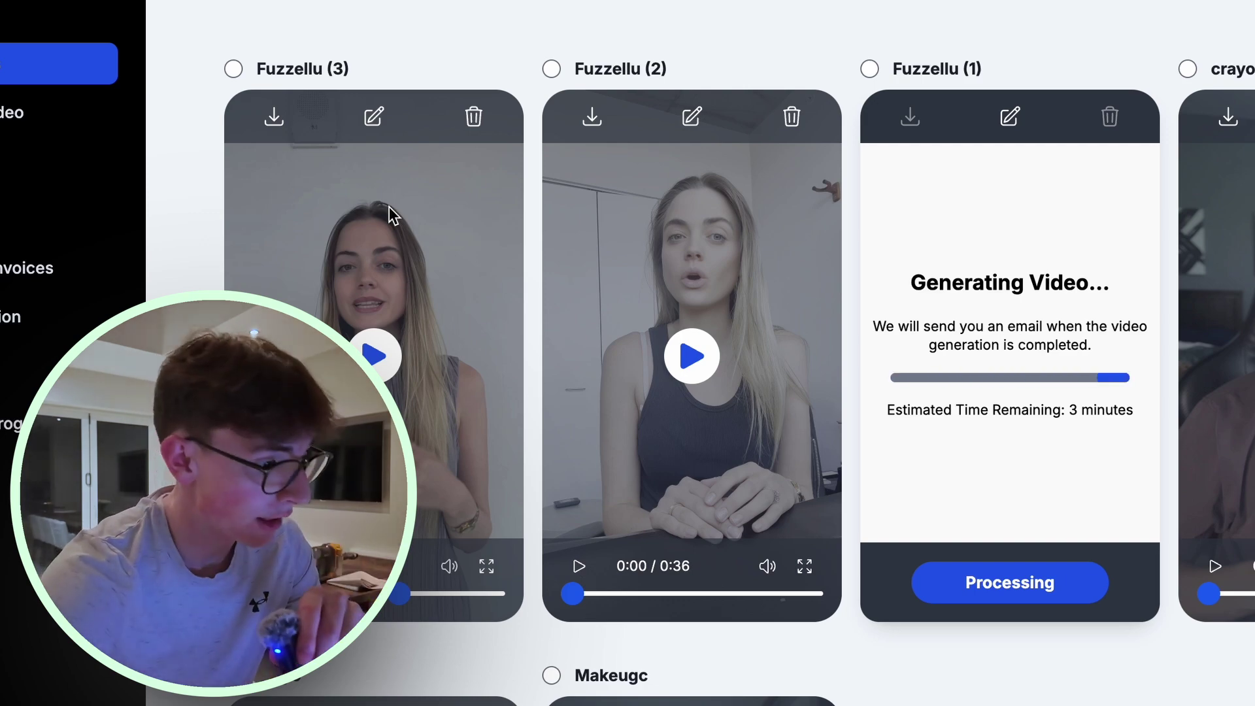
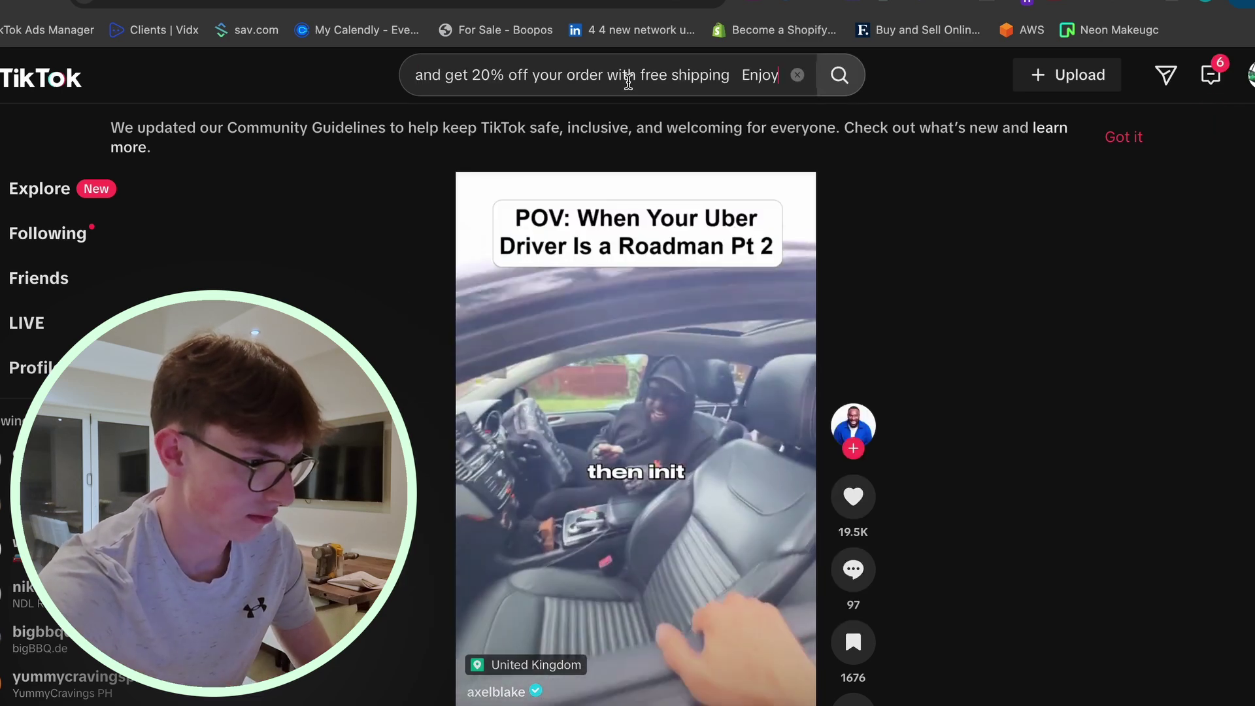
Step: Search TikTok for "air wave hair curler", open the Babyliss Wave Secret Air bob-styling video, and select its address
click(628, 77)
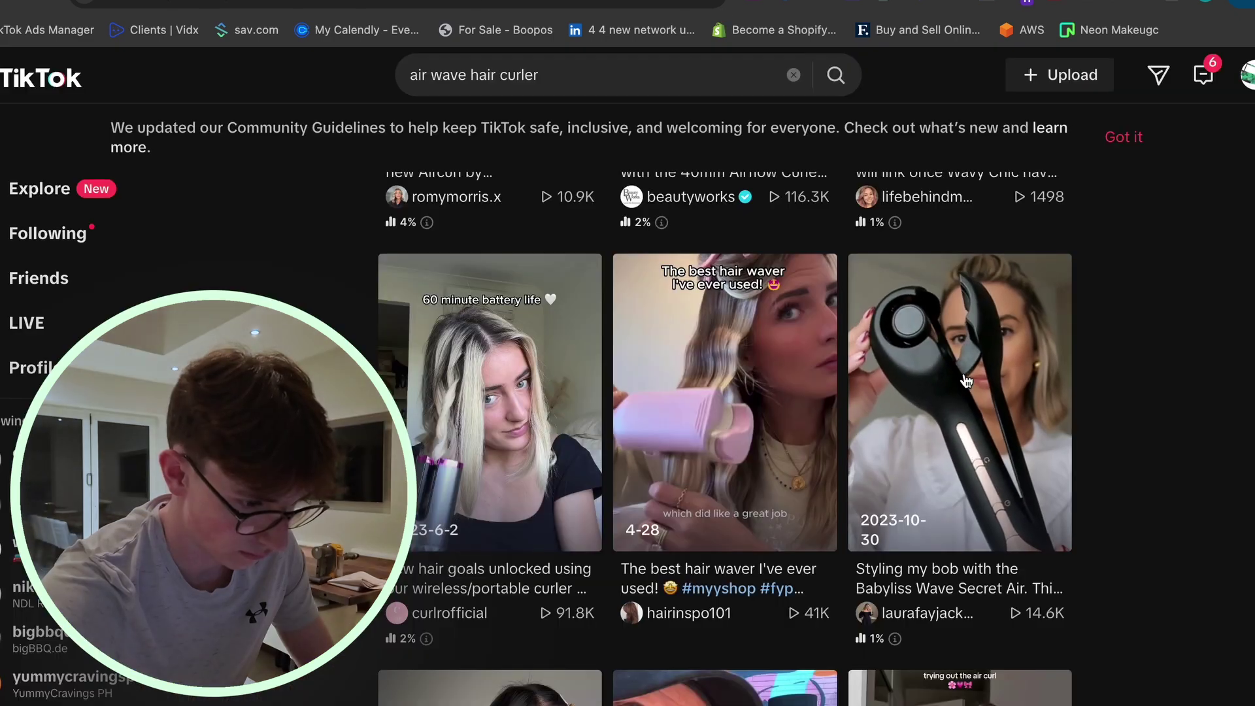
click(966, 378)
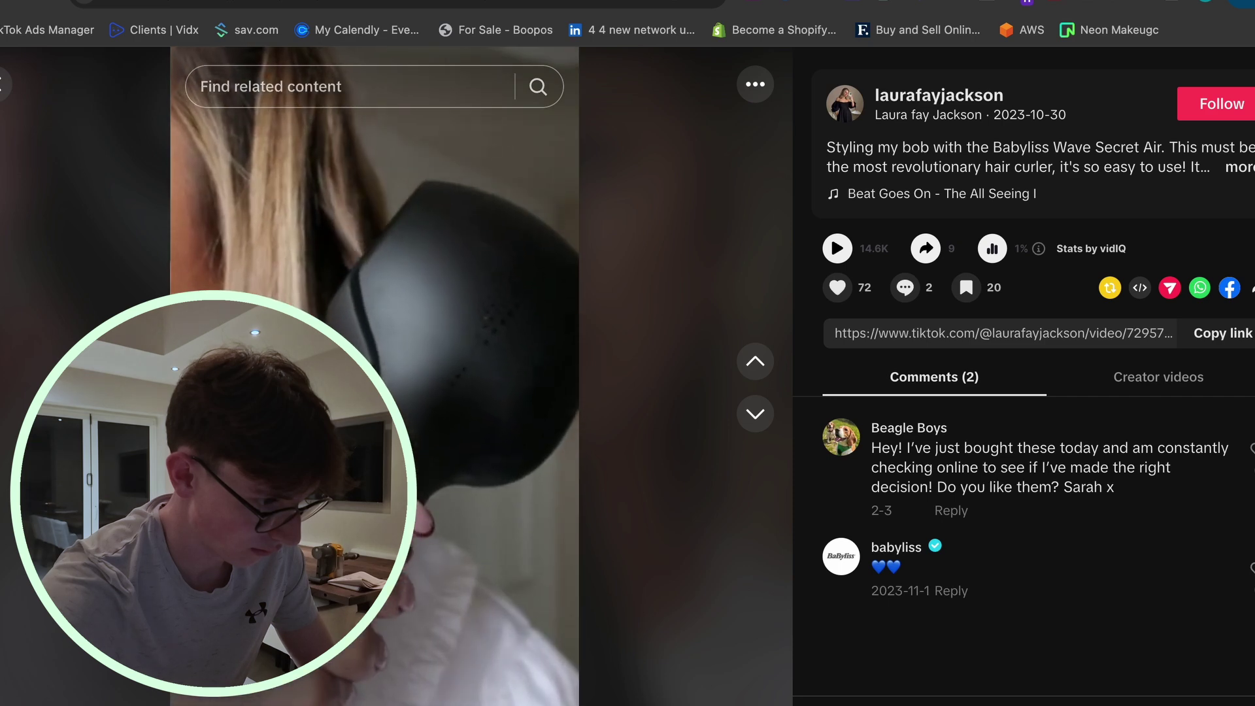
click(530, 17)
Step: Open snaptik.app in a new tab, accept the data consent request, and paste the TikTok video link for download
key(super+t)
text(snaptik.app)
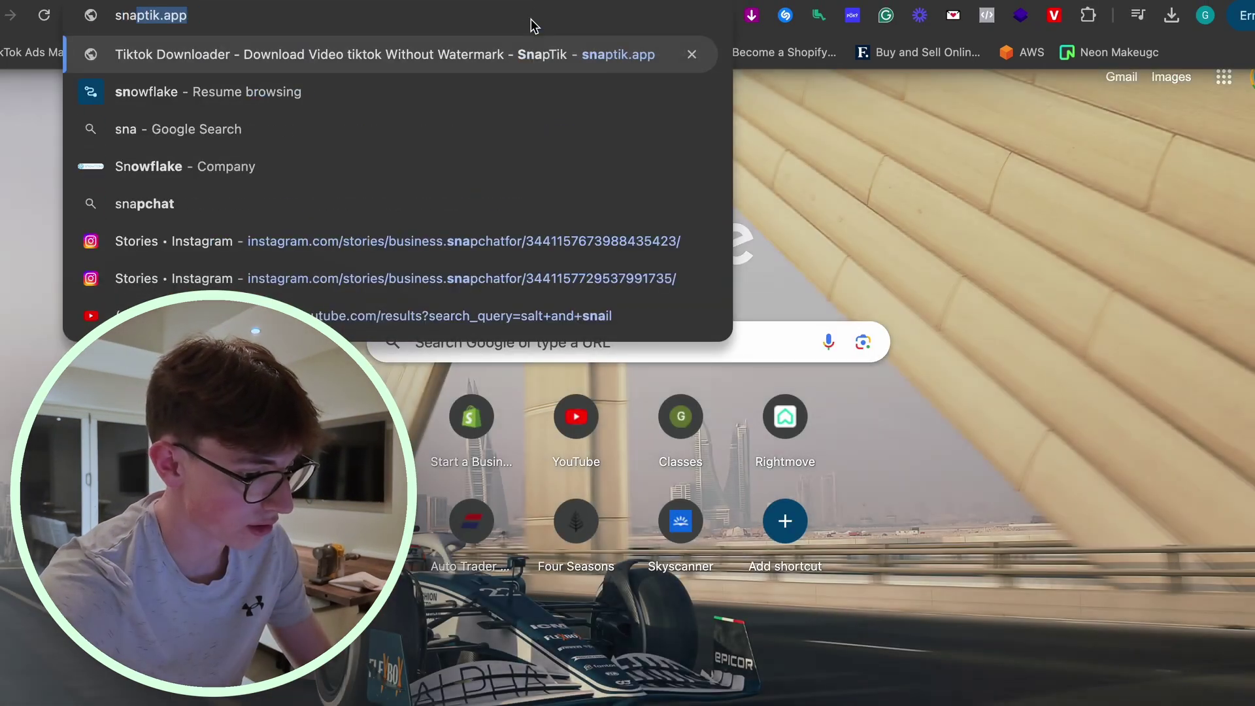
key(Return)
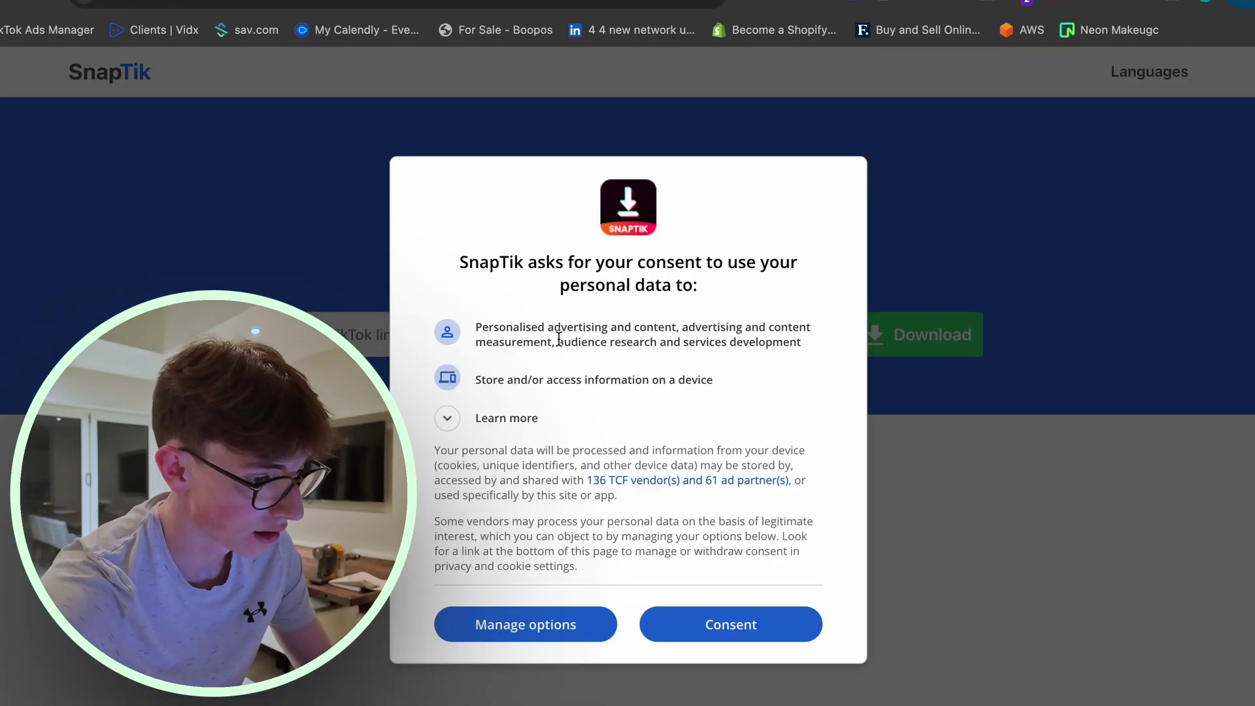
click(708, 621)
key(super+v)
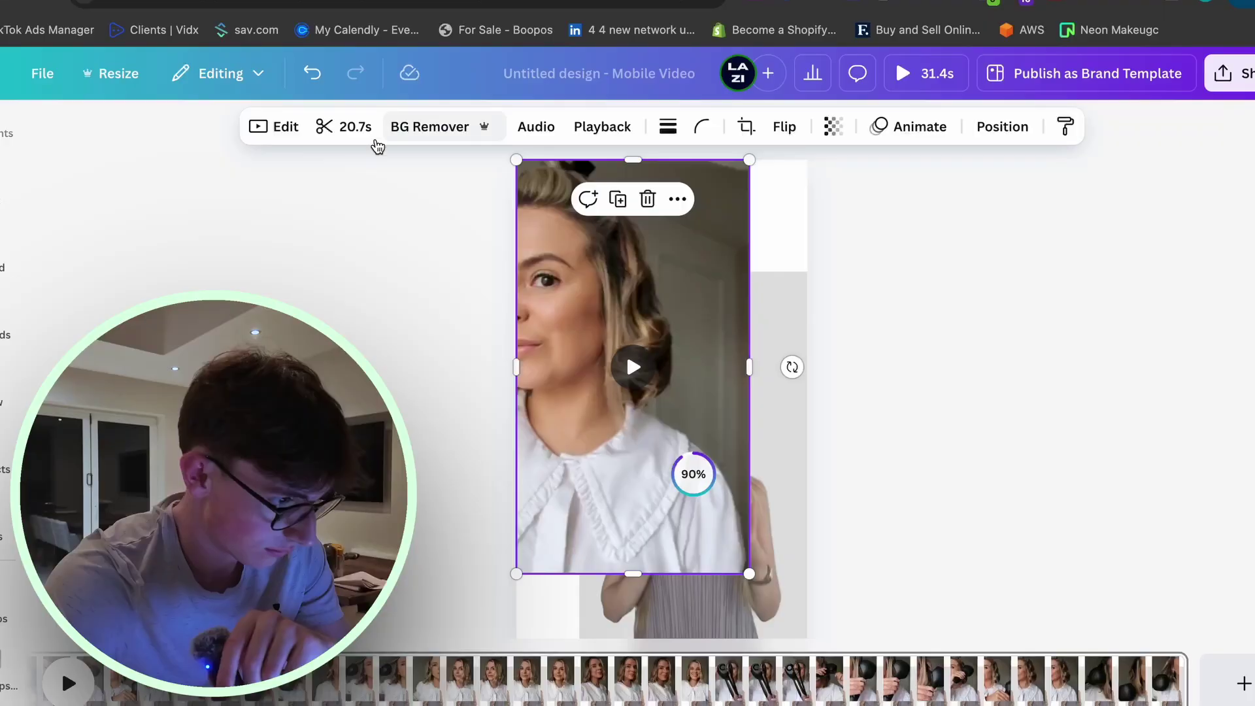
Step: In the Canva mobile video, fill the page with the curler clip and layer the actor cutout in front at its lower-right corner
click(535, 126)
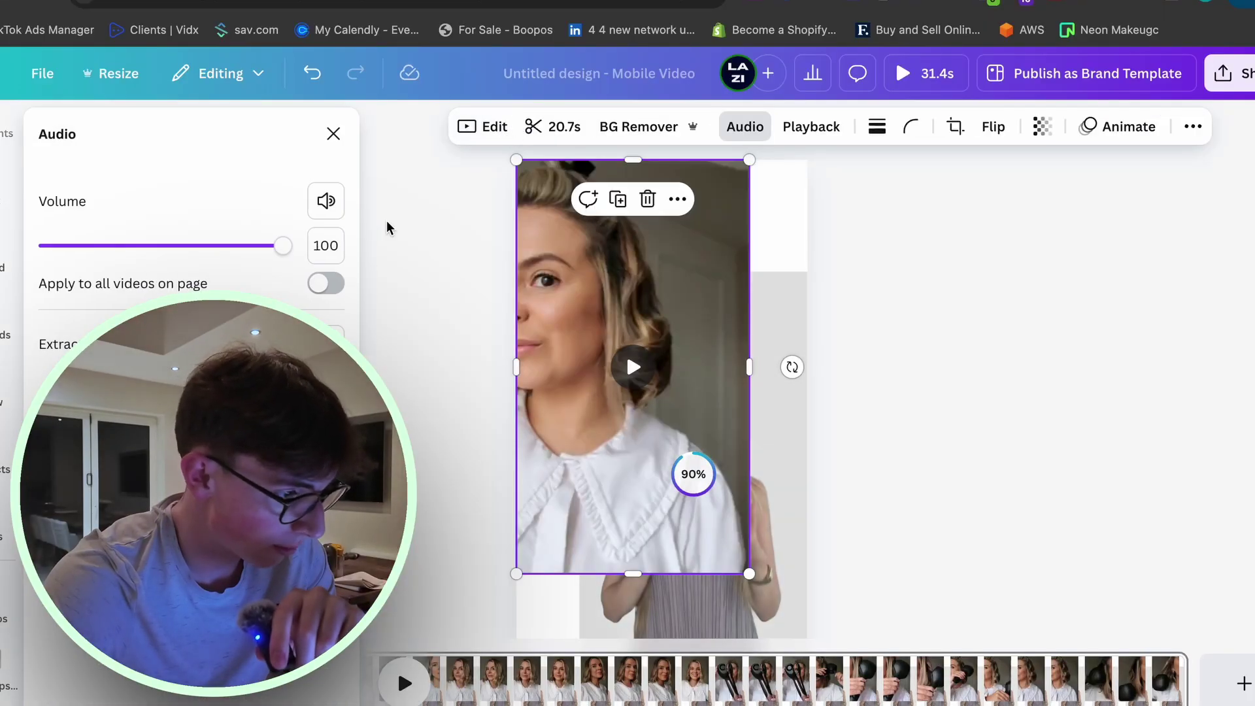
click(760, 567)
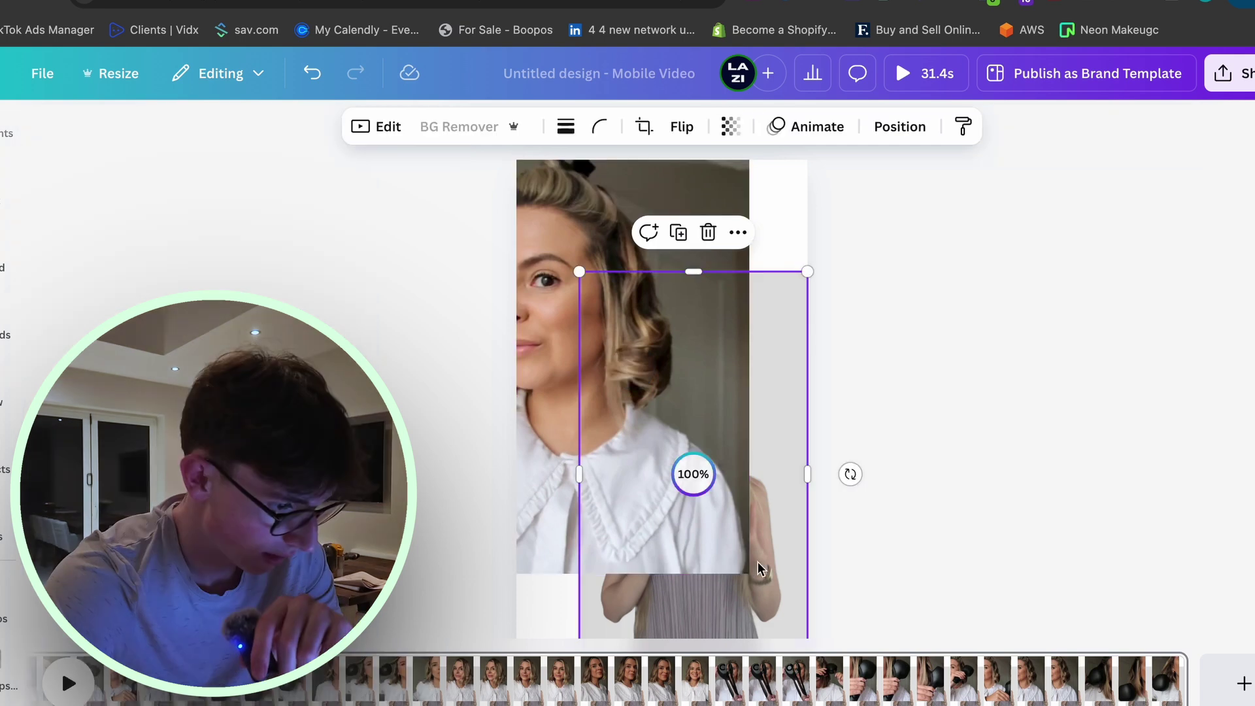
drag(803, 441, 767, 469)
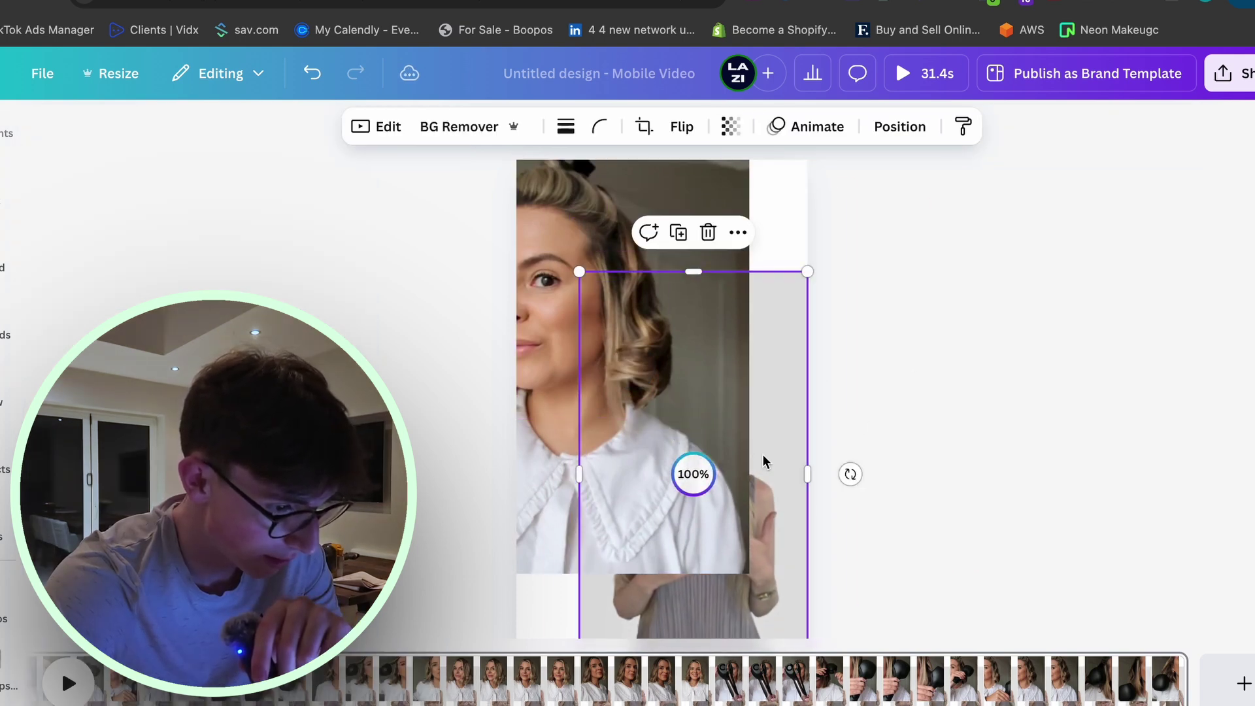
scroll(764, 462, down, 1)
click(644, 416)
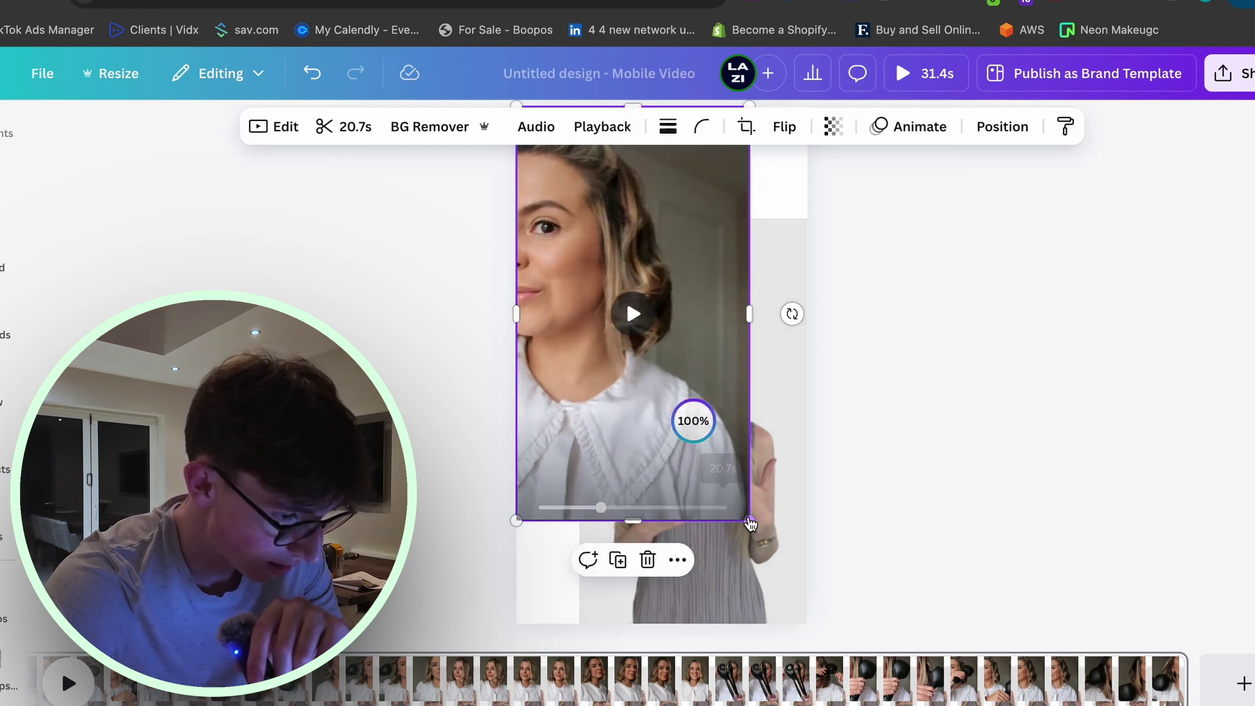
click(780, 552)
right_click(780, 552)
key(Escape)
click(899, 126)
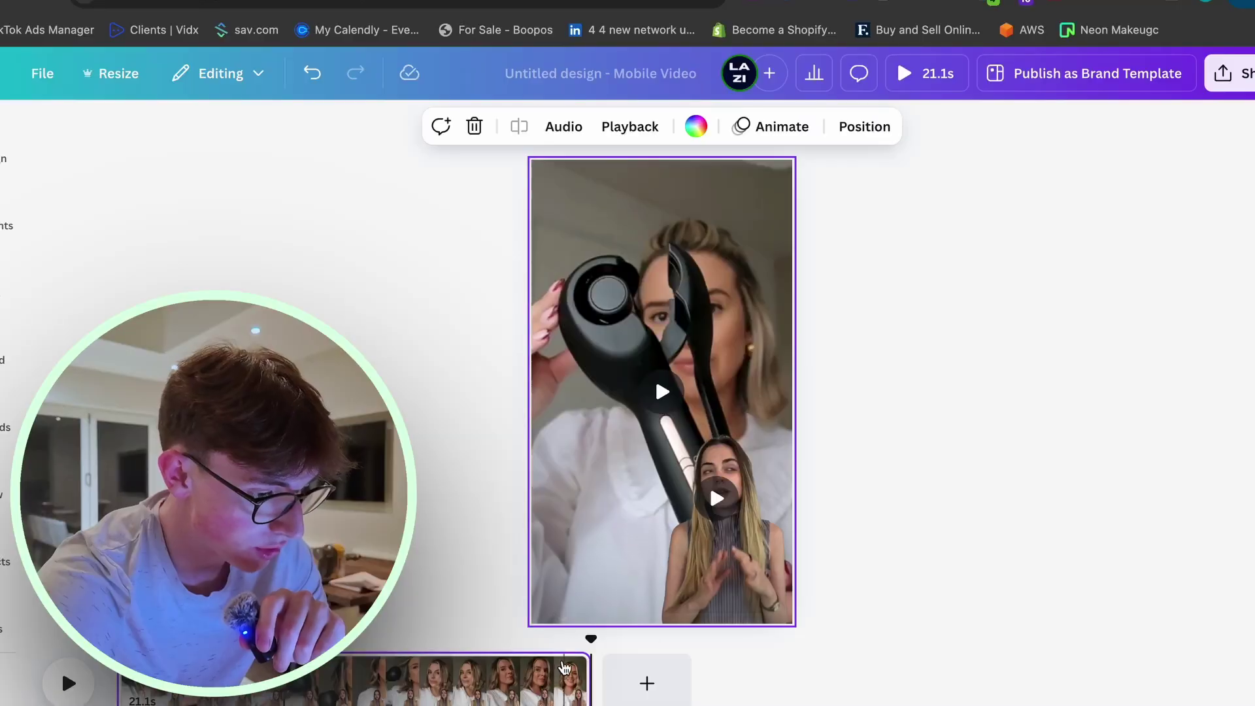
Step: Play the composed page to review the actor over the curler clip, including its ending
click(566, 669)
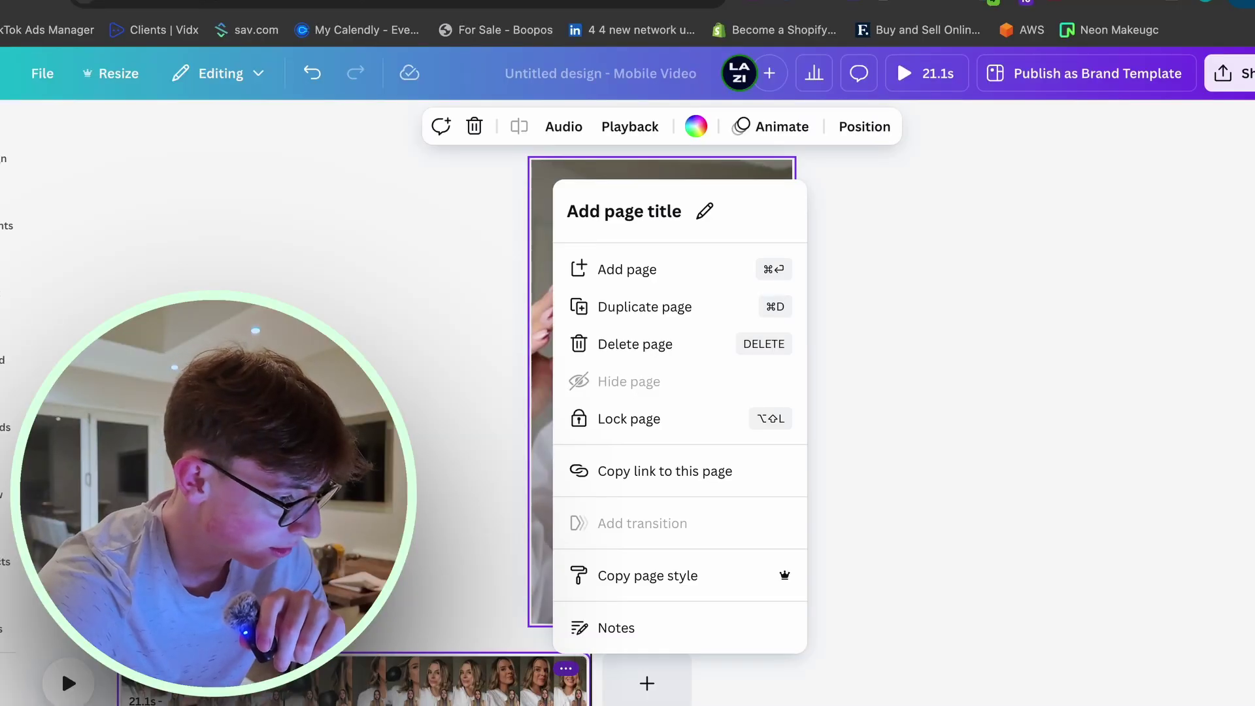
key(space)
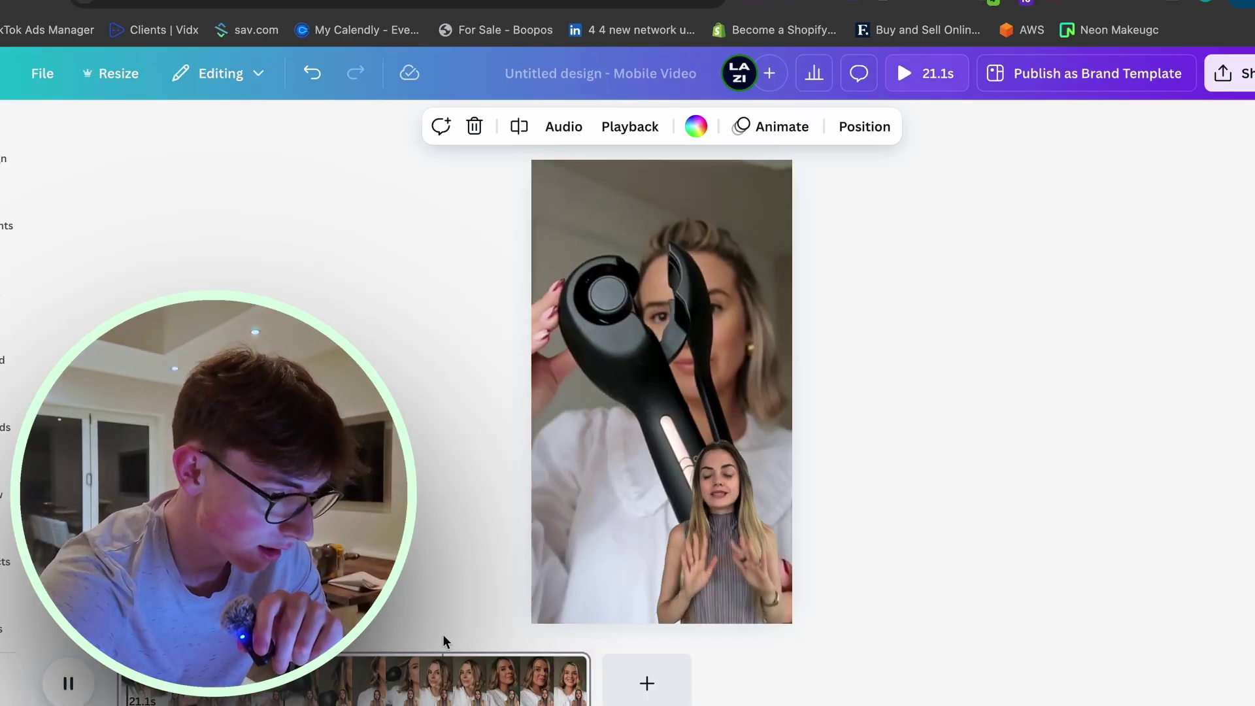
click(553, 670)
key(space)
click(882, 288)
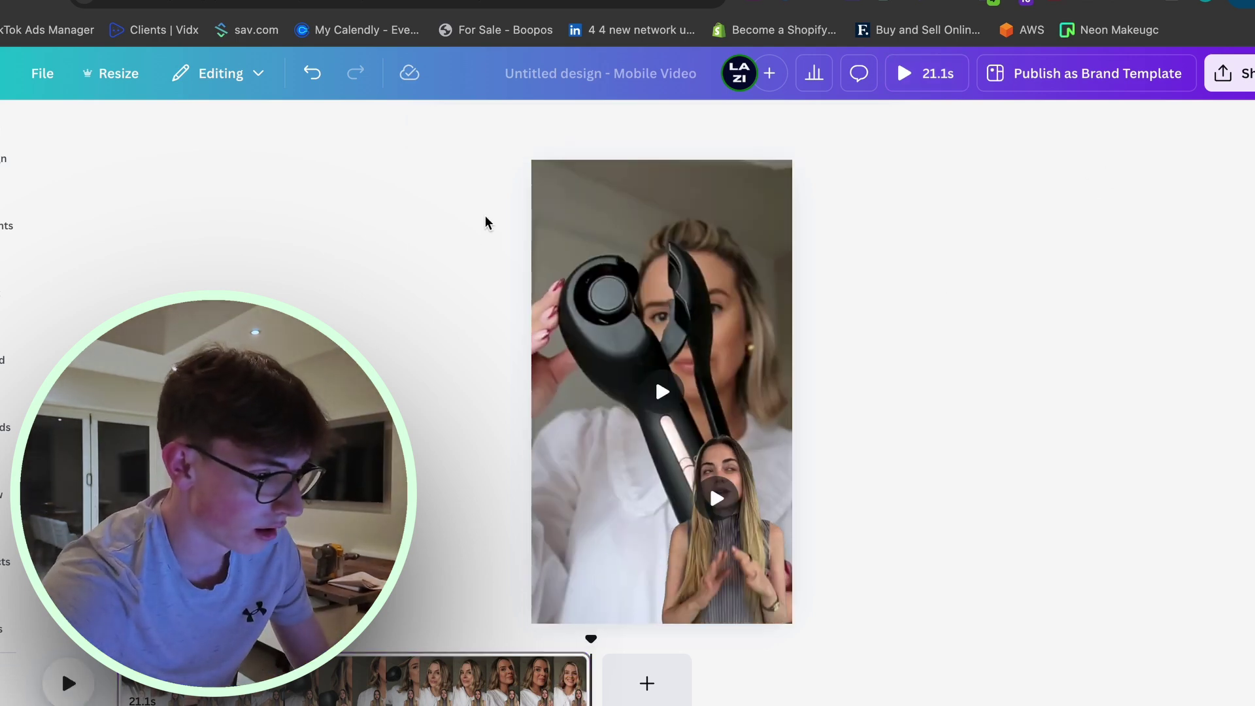
Step: Download the finished design and add Untitled design (3).mp4 to Adobe Express's video captioning tool
click(1226, 78)
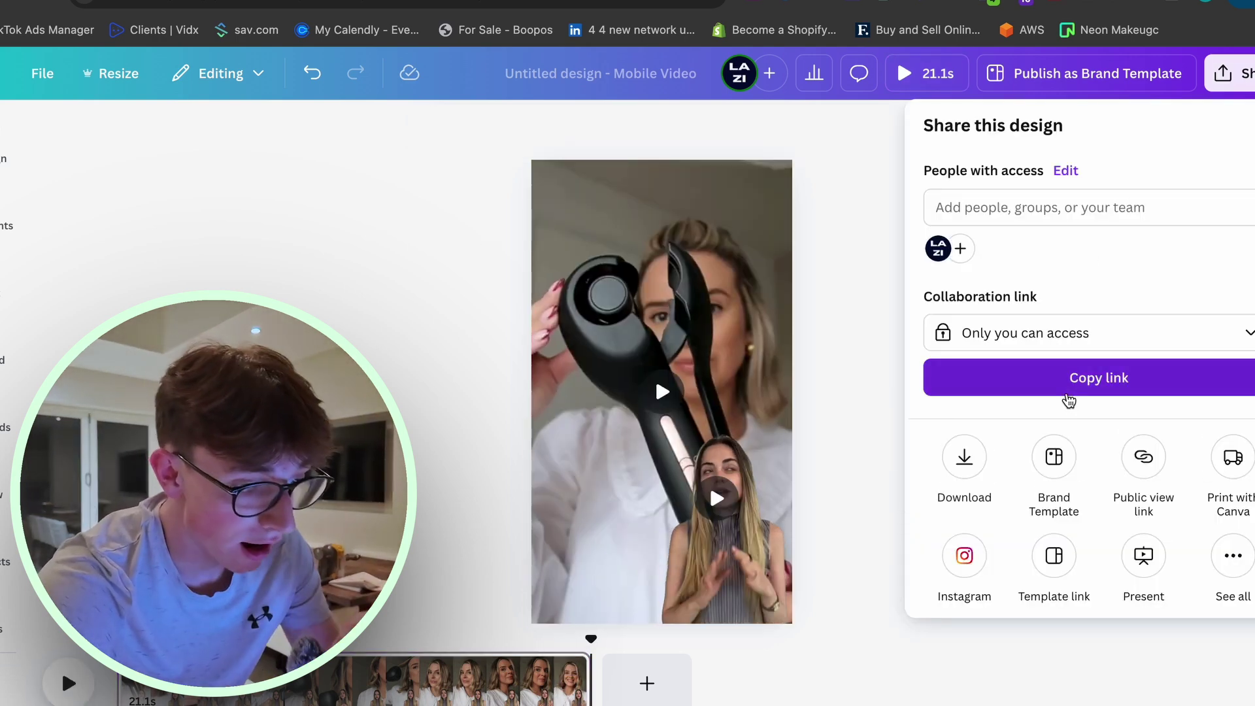
click(964, 458)
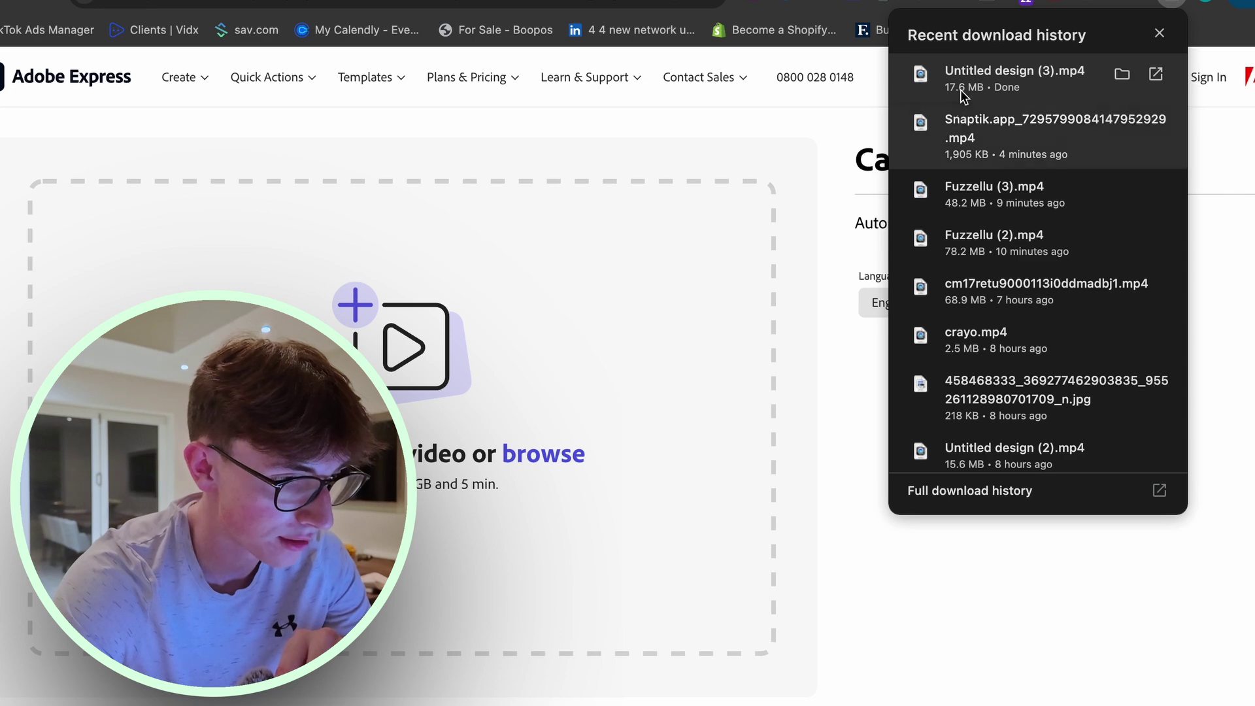
drag(893, 104, 449, 375)
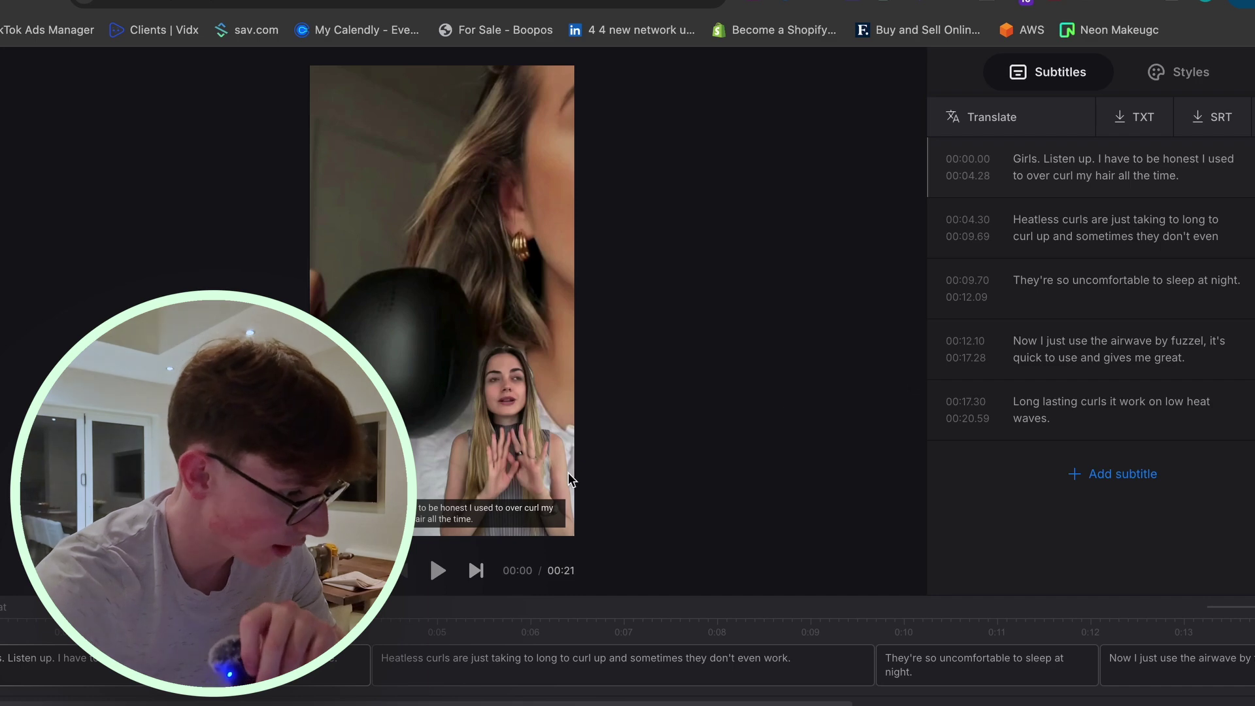
Step: Play the captioned video in the subtitle editor and set the subtitle text to Oswald at size 46
click(421, 579)
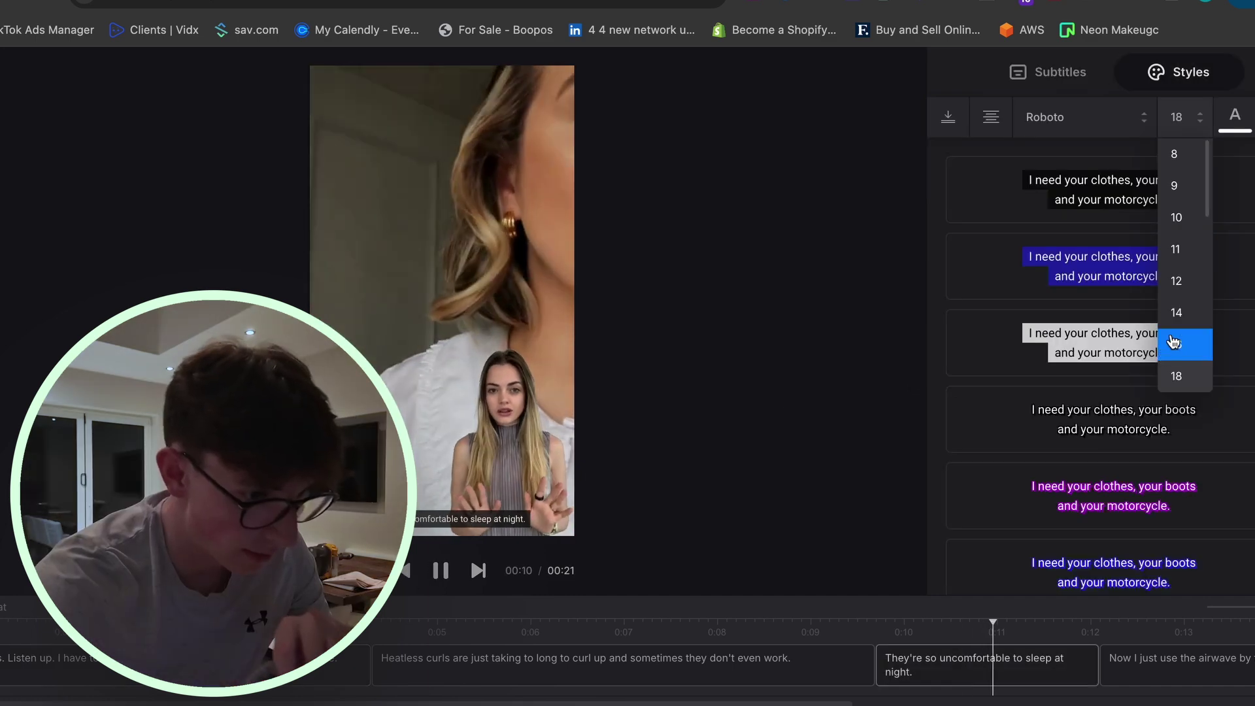
scroll(1182, 275, down, 5)
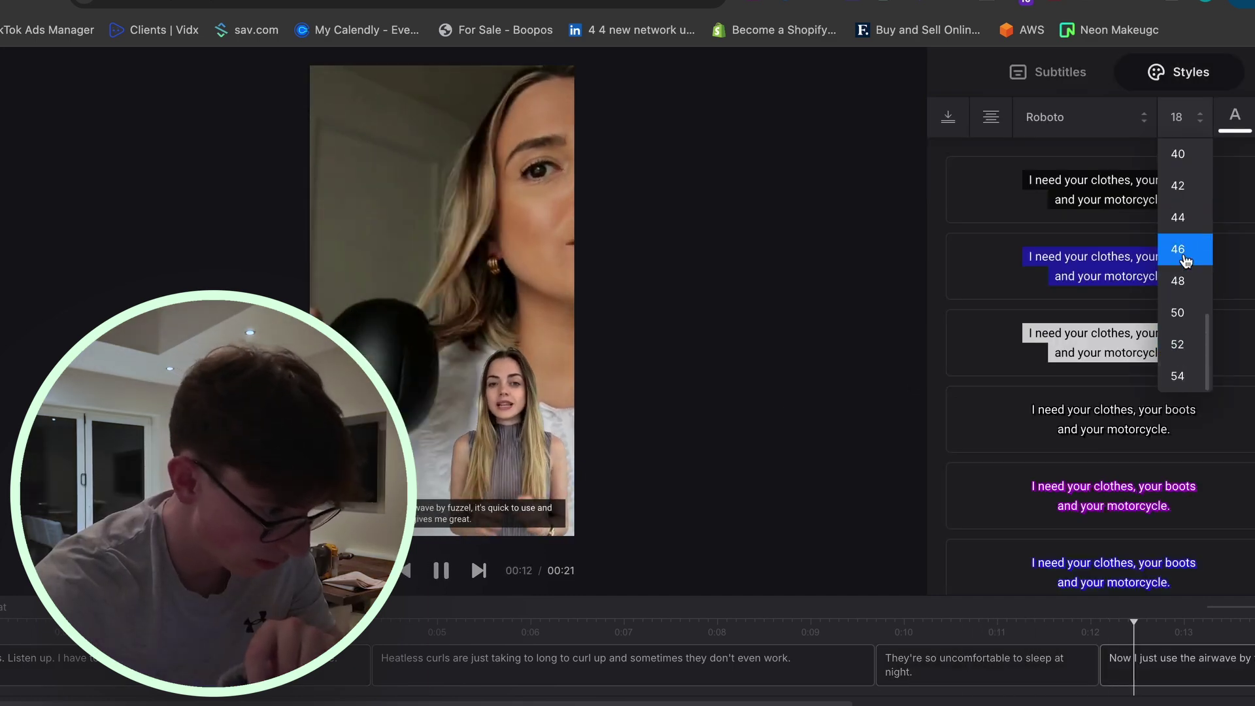
click(1181, 254)
Step: Change the subtitle background colour to black, using the "Now I just use the airwave" subtitle as preview
click(684, 679)
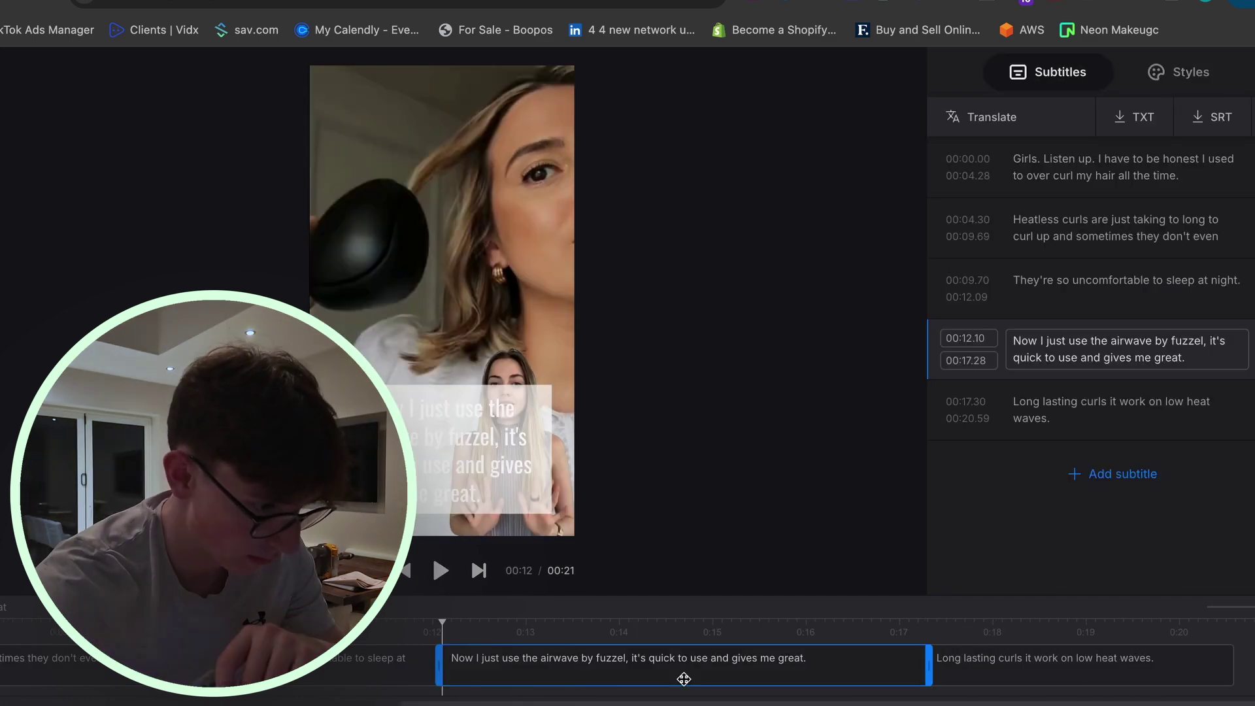
click(1174, 73)
click(1235, 116)
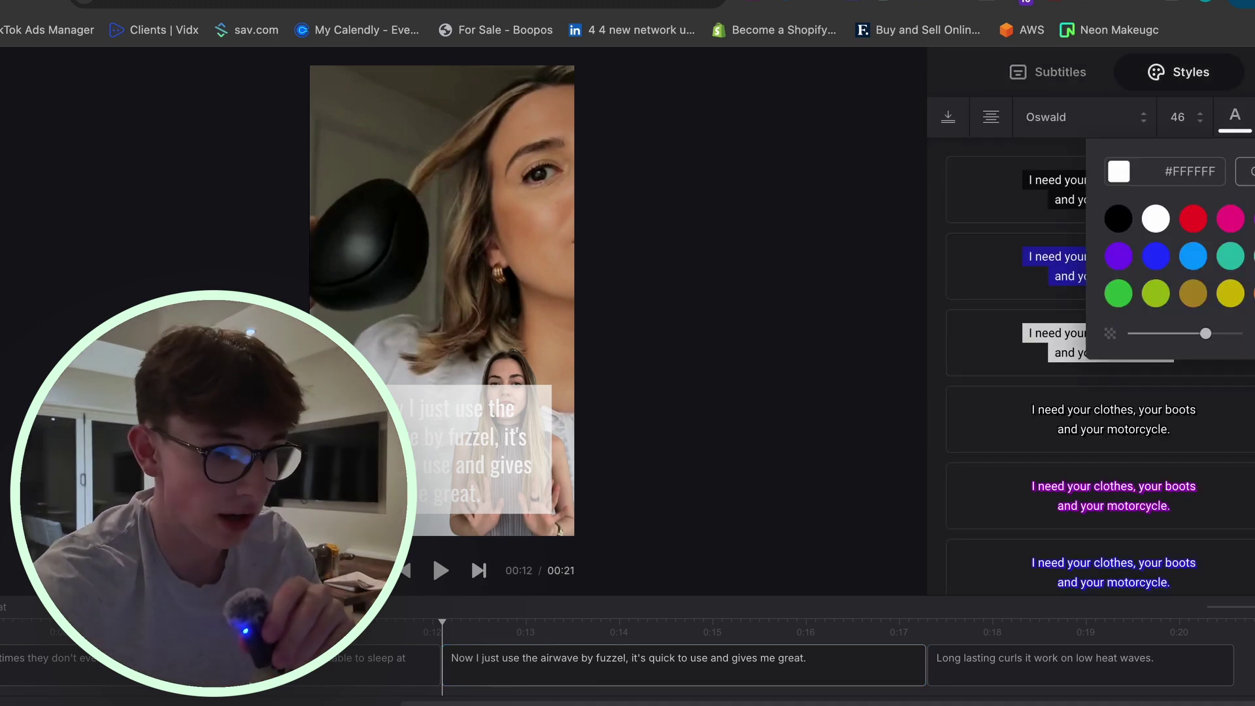
click(1118, 218)
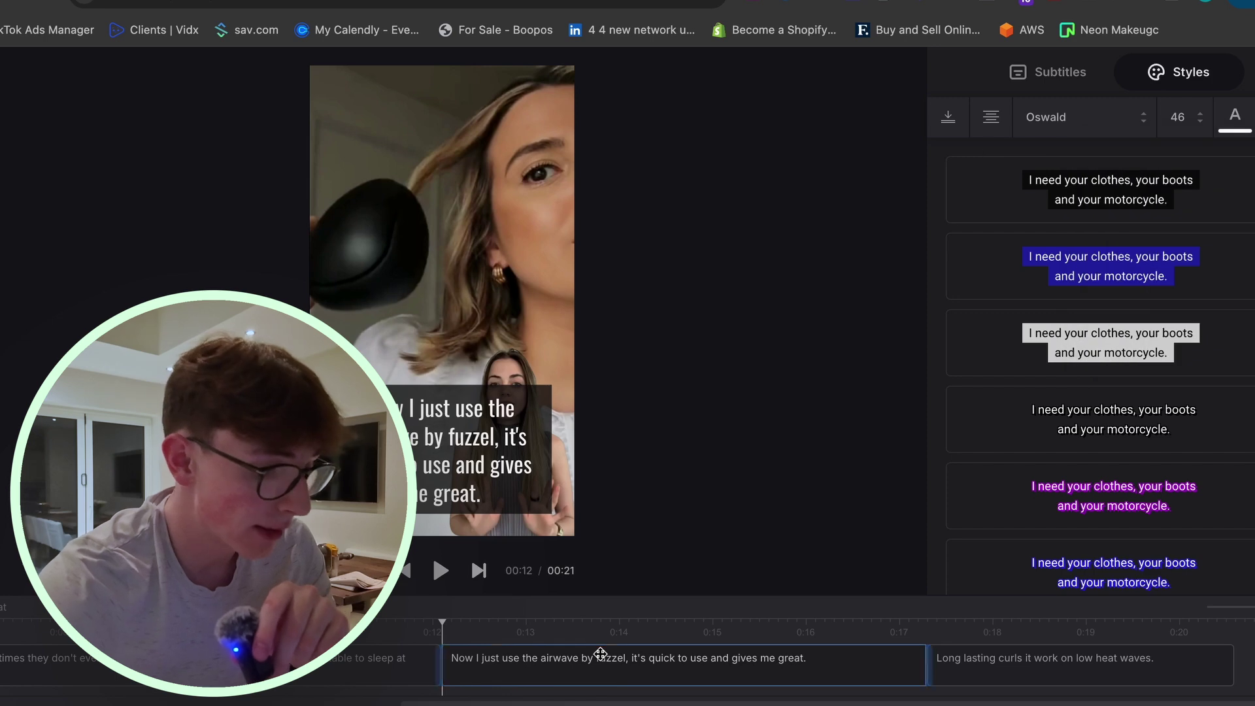
Step: Preview the restyled subtitles through the final "Long lasting curls" line and reopen the subtitle style options
click(633, 659)
click(958, 661)
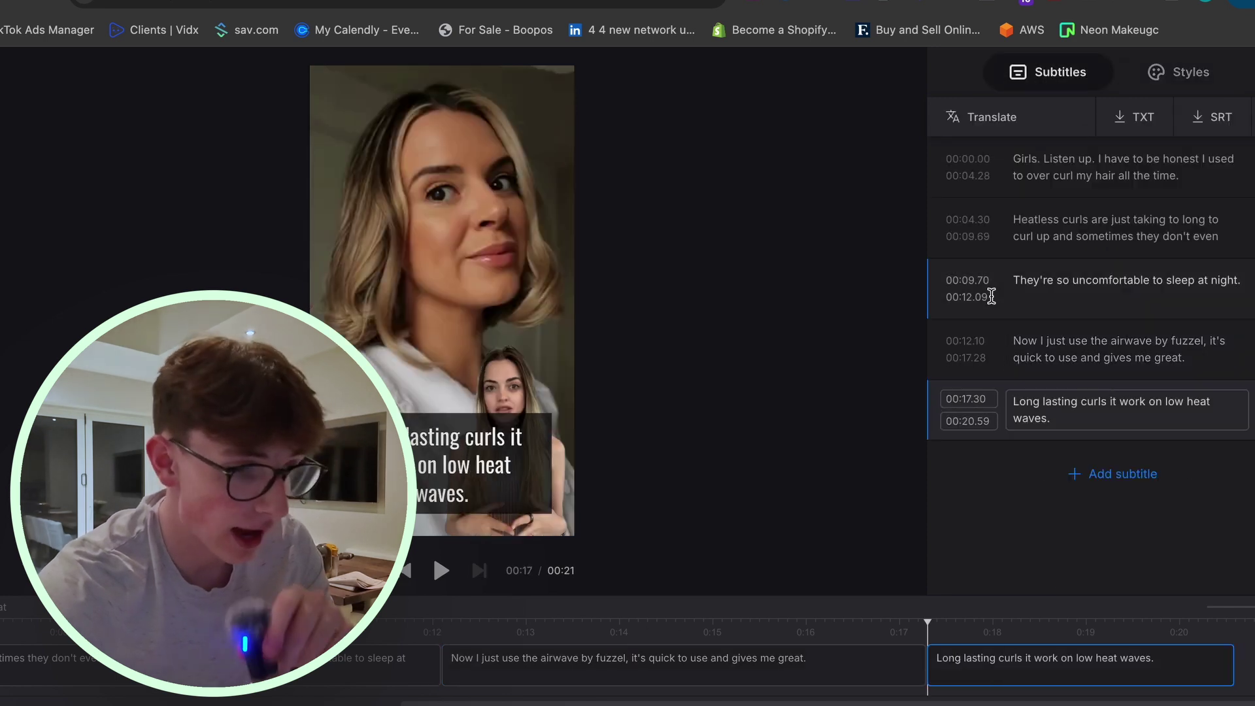
click(1180, 74)
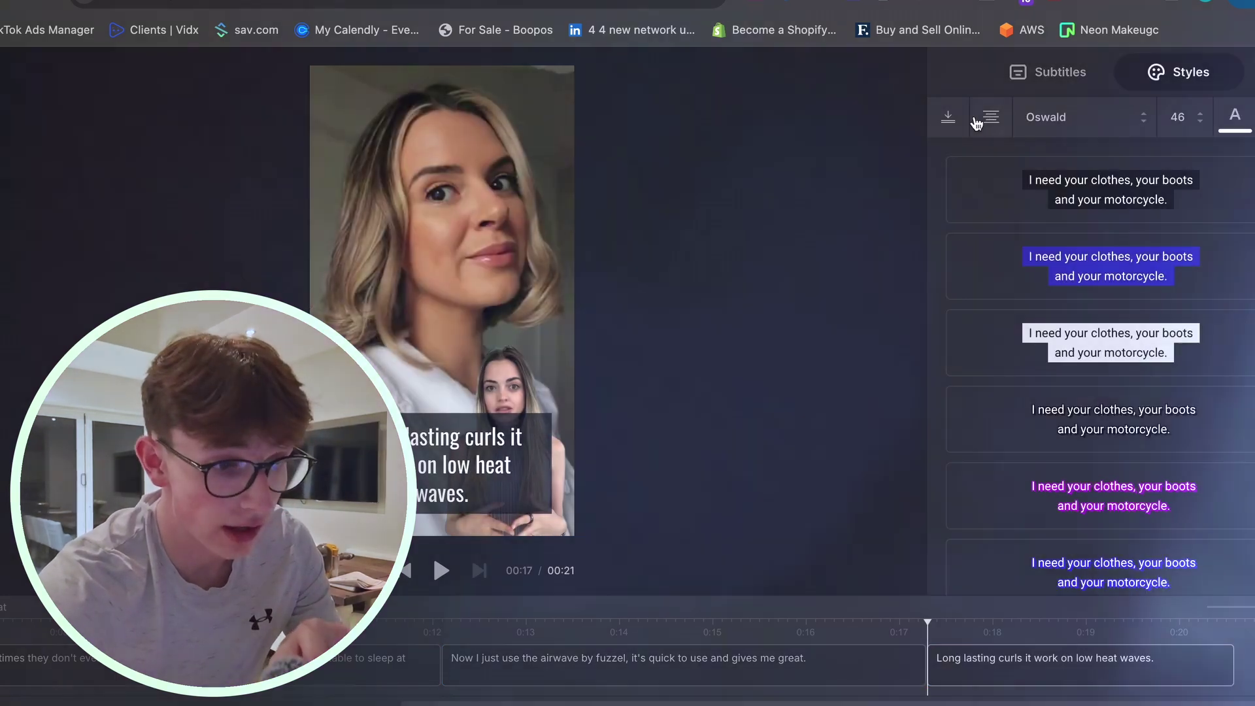